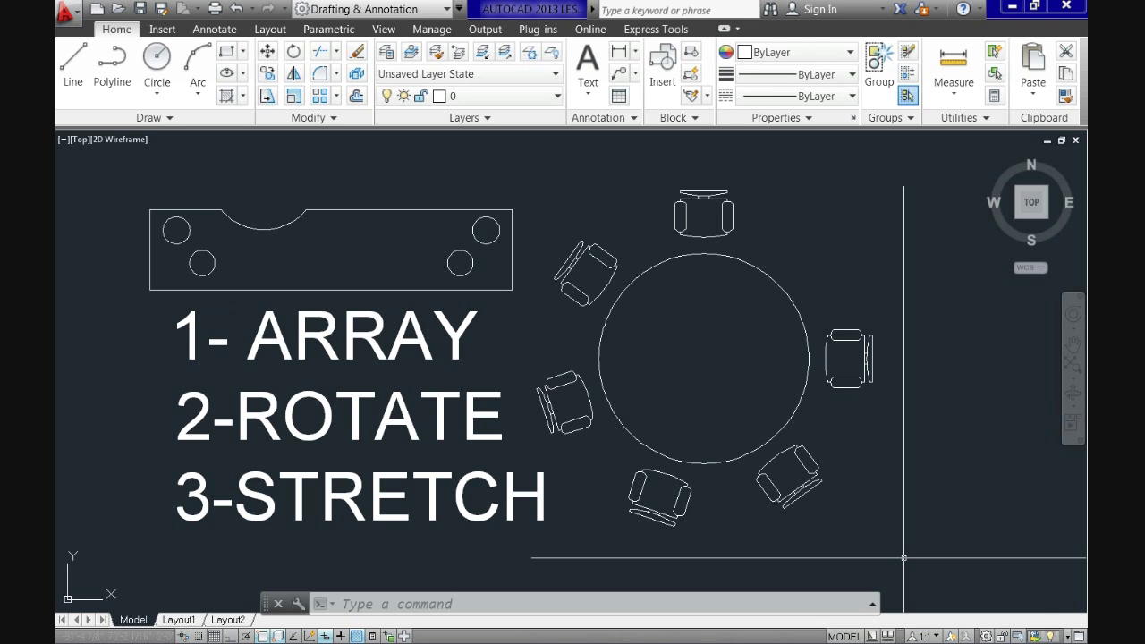
Pan the view off the Array, Rotate, Stretch title sheet toward the workstation drawing.
middle_drag(903, 557, 868, 546)
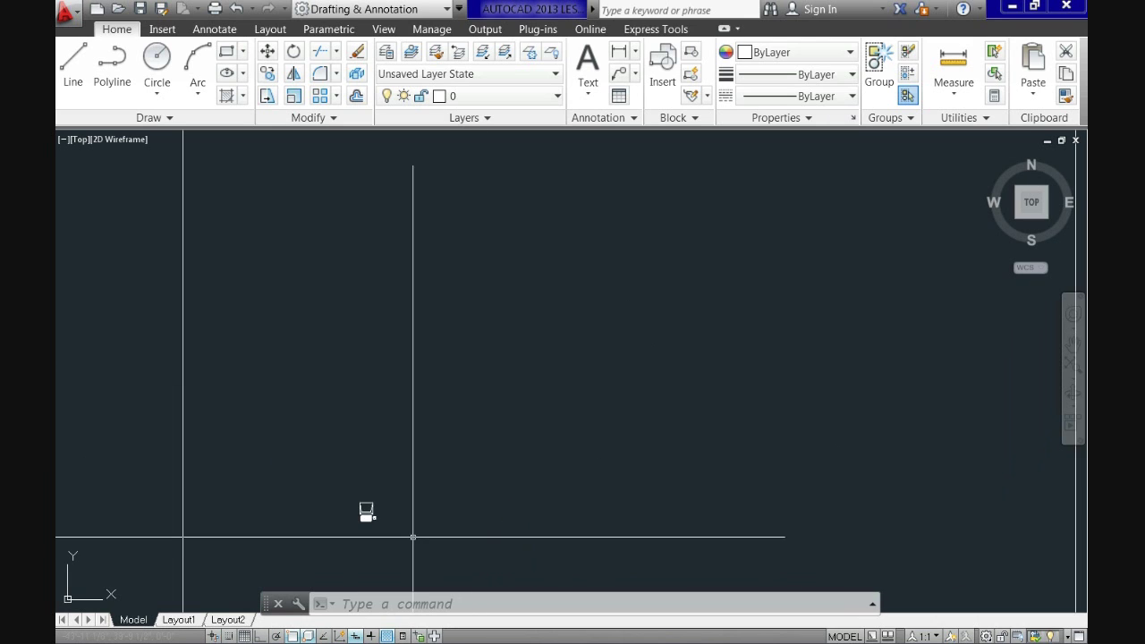
drag(412, 537, 385, 518)
Zoom in on the computer workstation drawing and bring up the Array types list.
scroll(223, 360, up, 2)
middle_drag(224, 361, 300, 399)
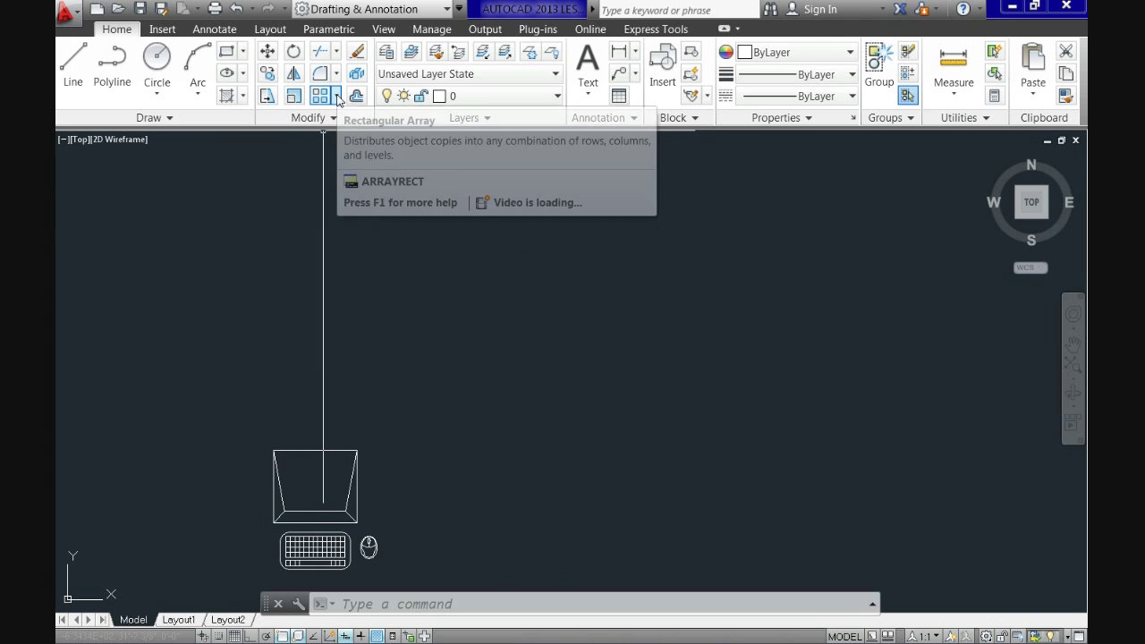
click(338, 97)
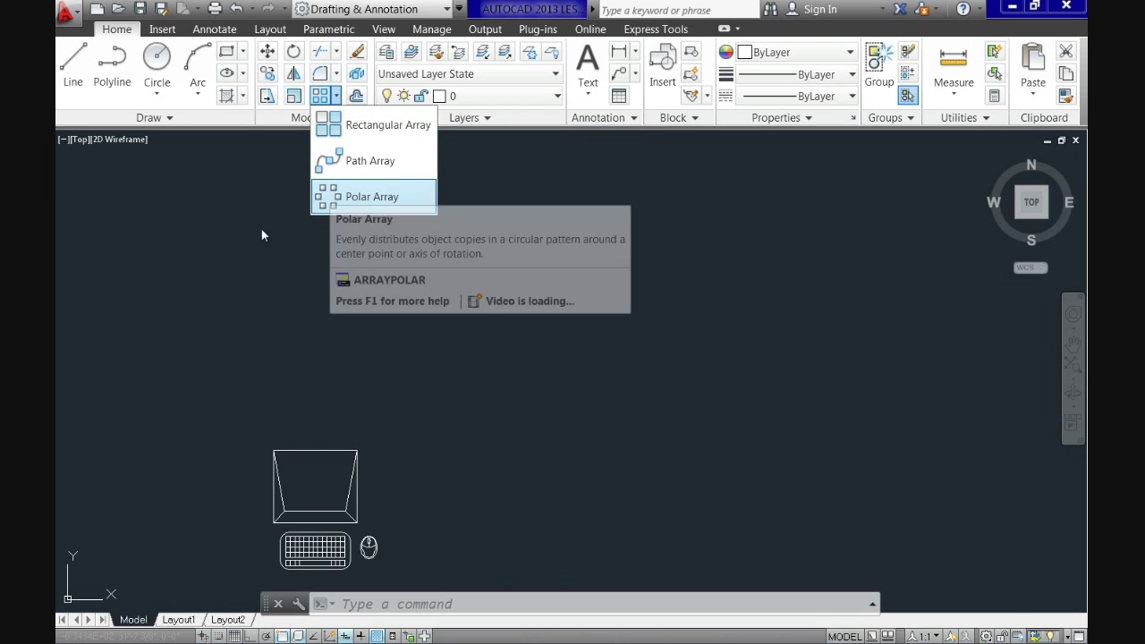
Create a default 4-column by 3-row rectangular array of the computer workstation.
click(327, 131)
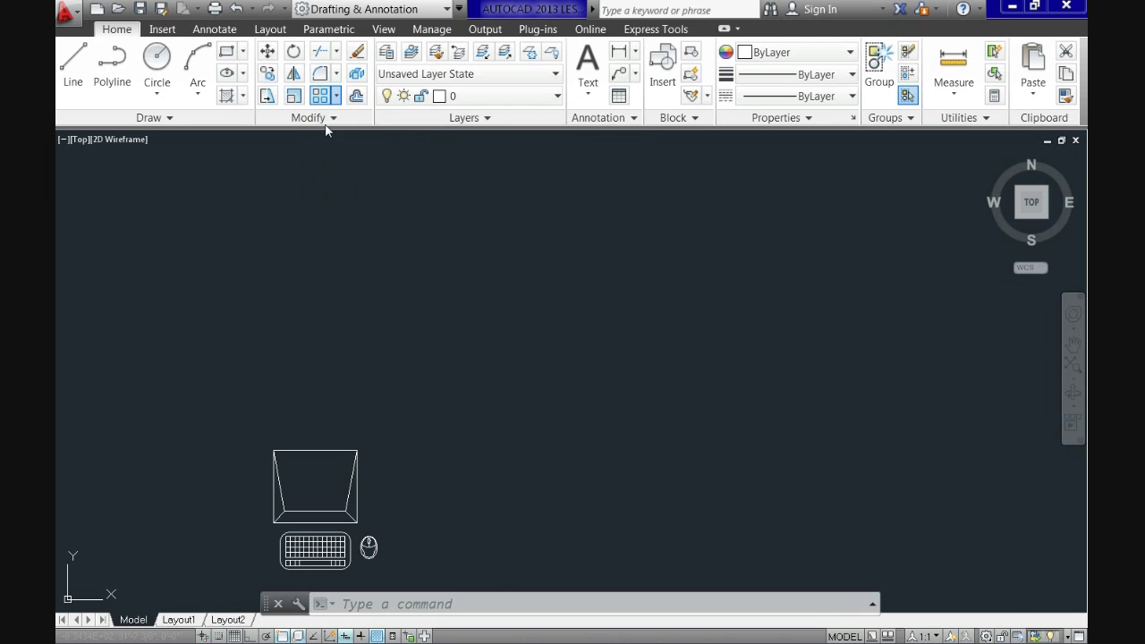
middle_drag(382, 541, 354, 496)
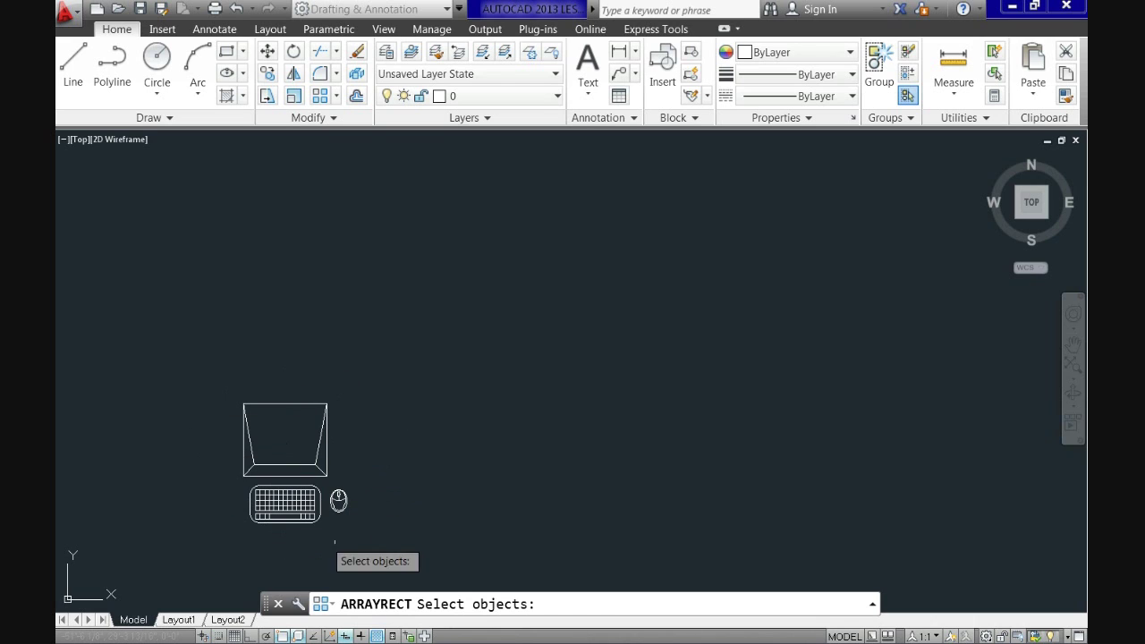
click(405, 551)
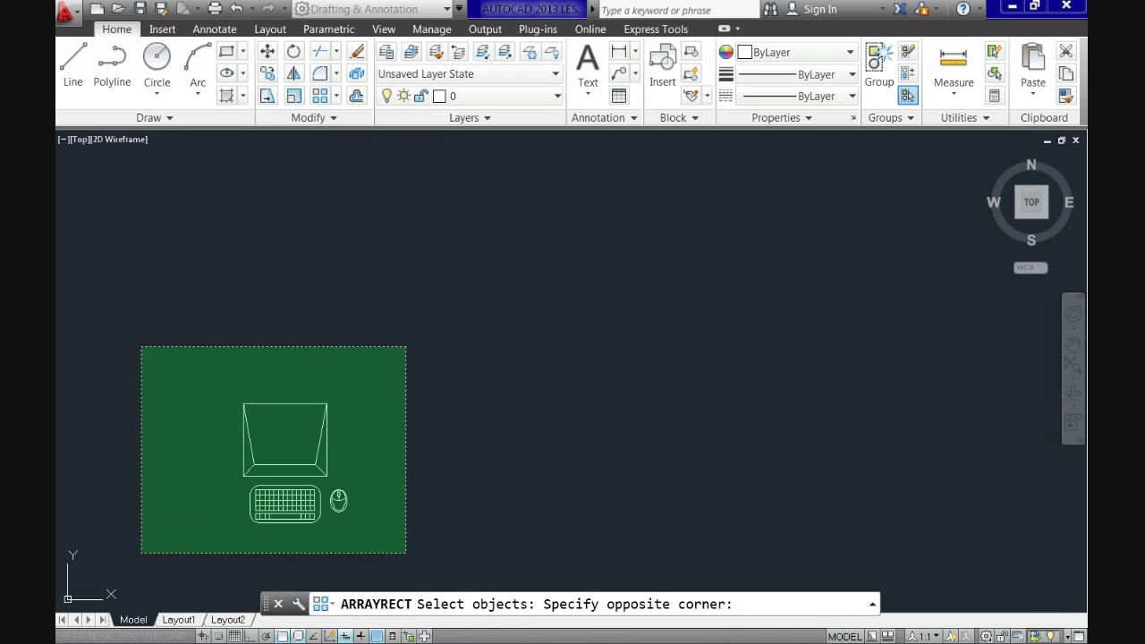
click(141, 347)
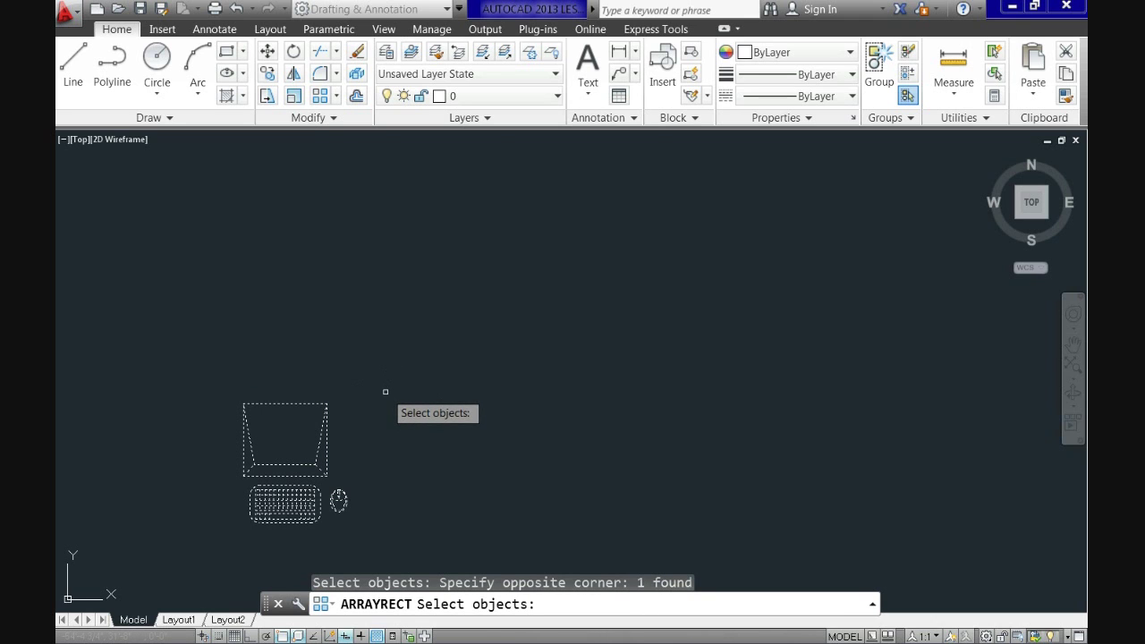
key(Return)
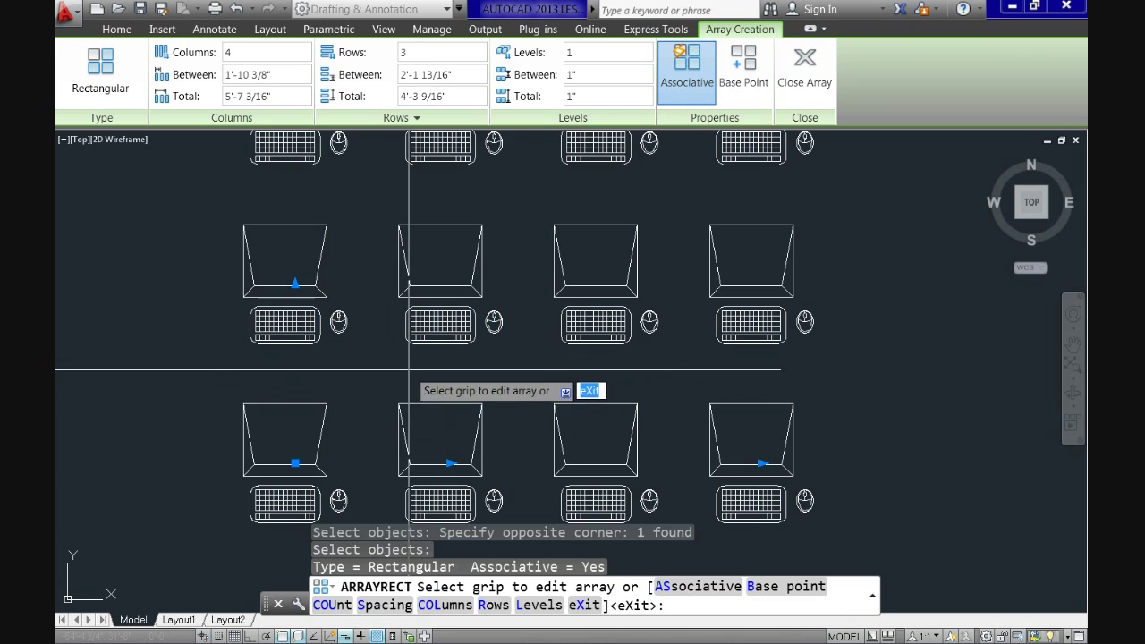
scroll(409, 370, down, 3)
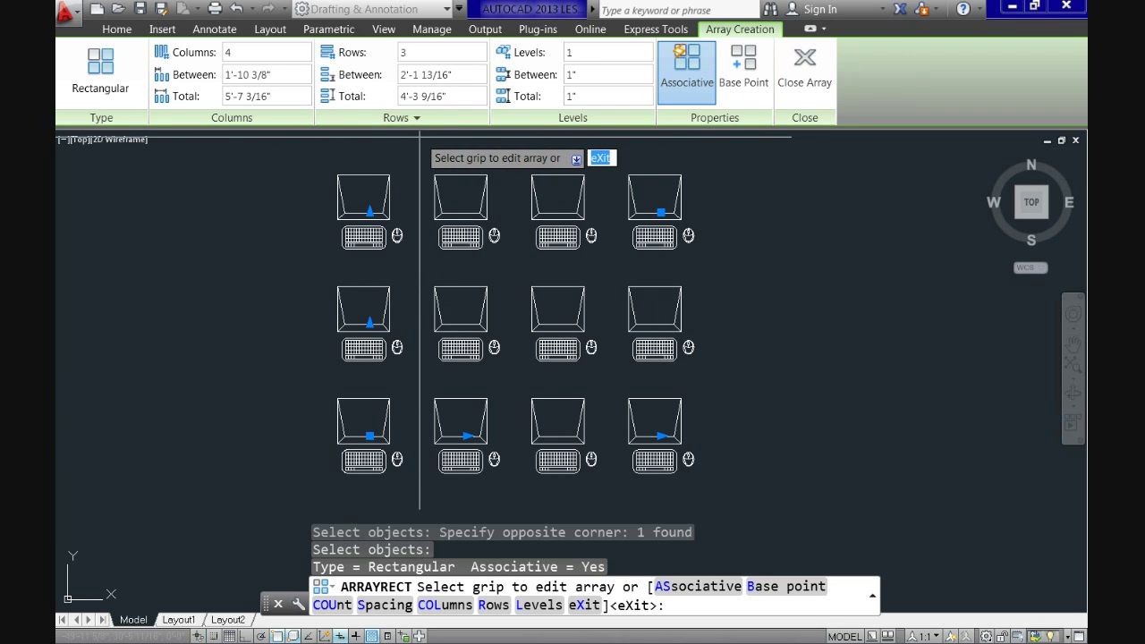
click(417, 119)
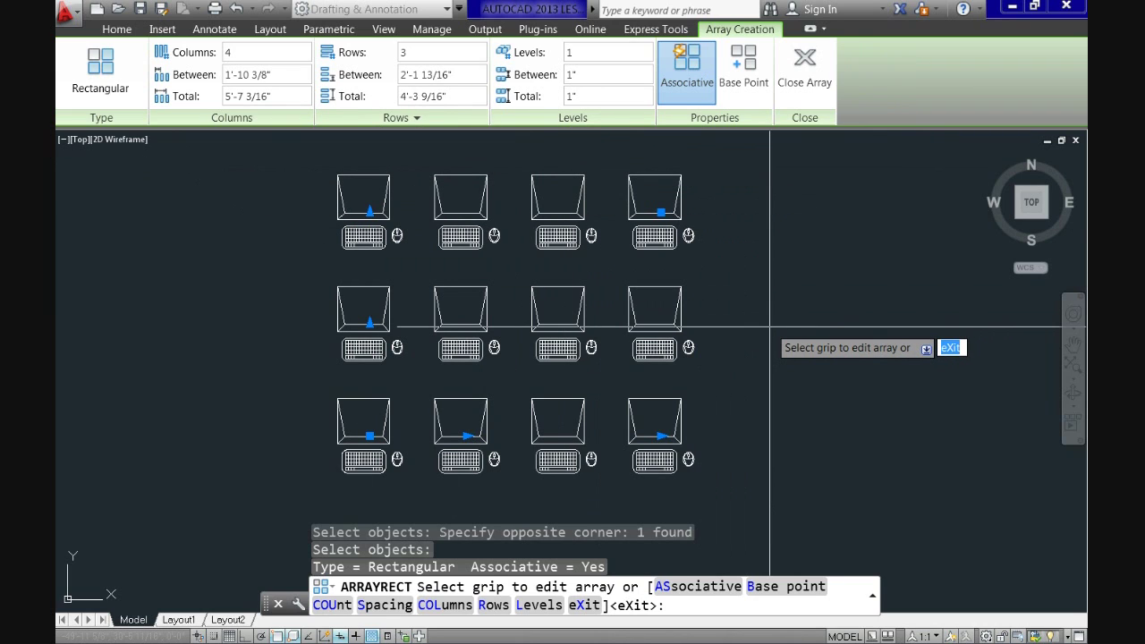
middle_drag(671, 227, 541, 219)
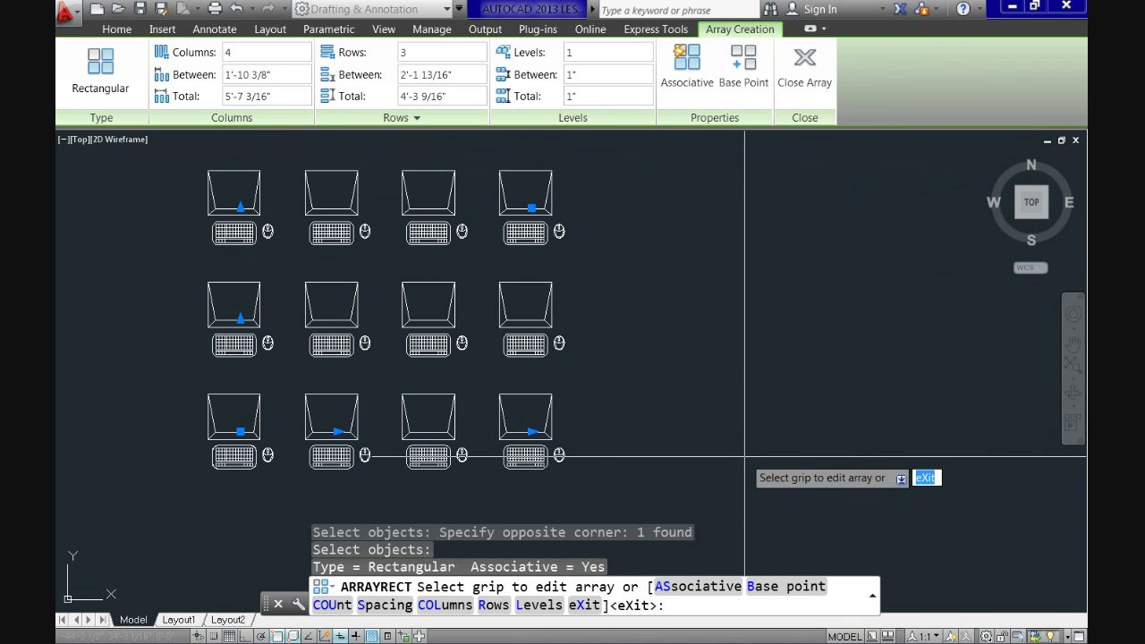
Keep Associative on and close the 4-by-3 workstation array.
click(687, 65)
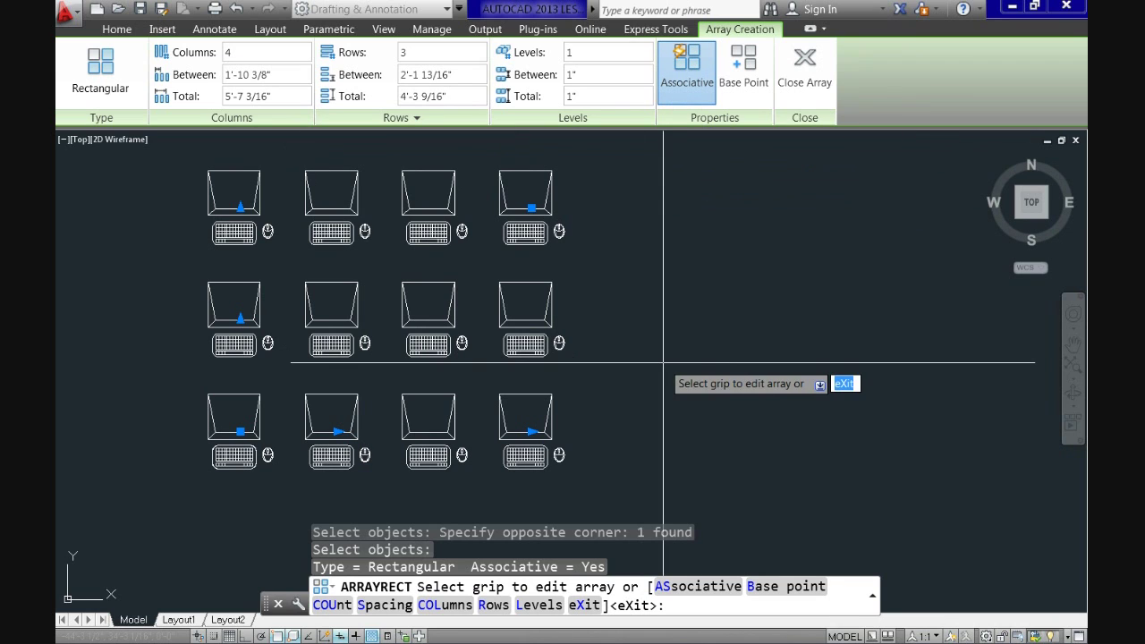
click(687, 65)
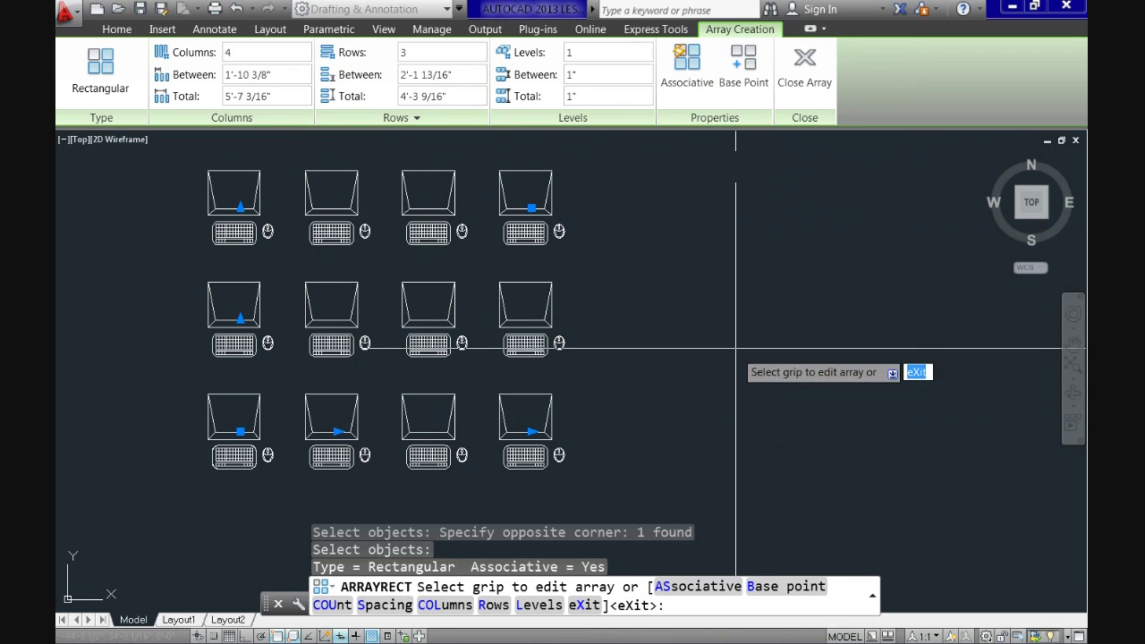
click(689, 67)
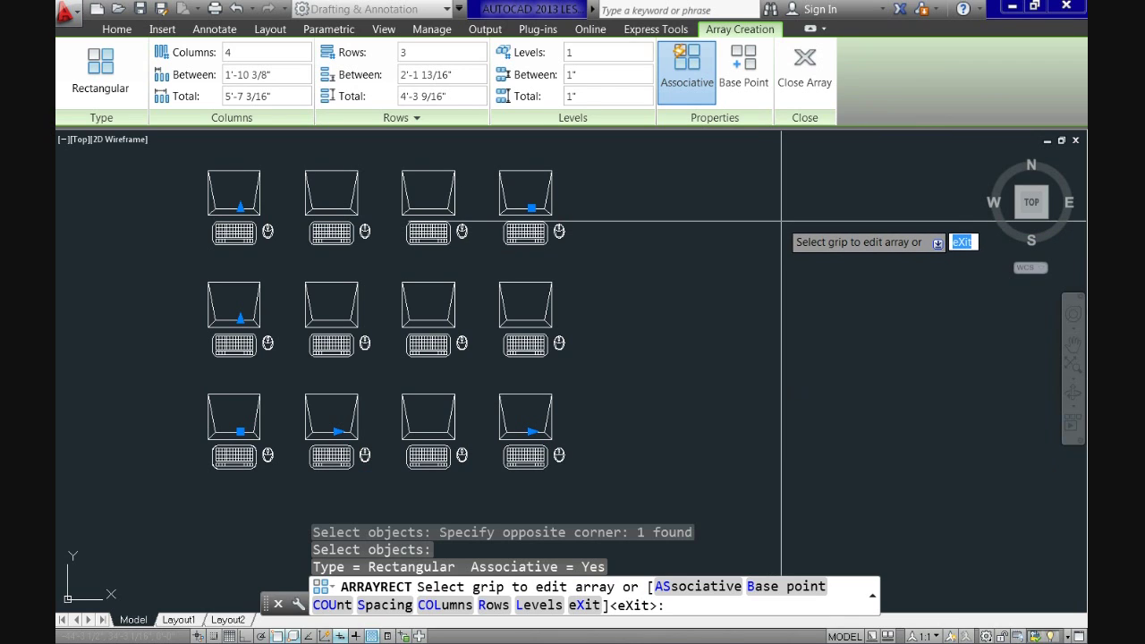
click(804, 65)
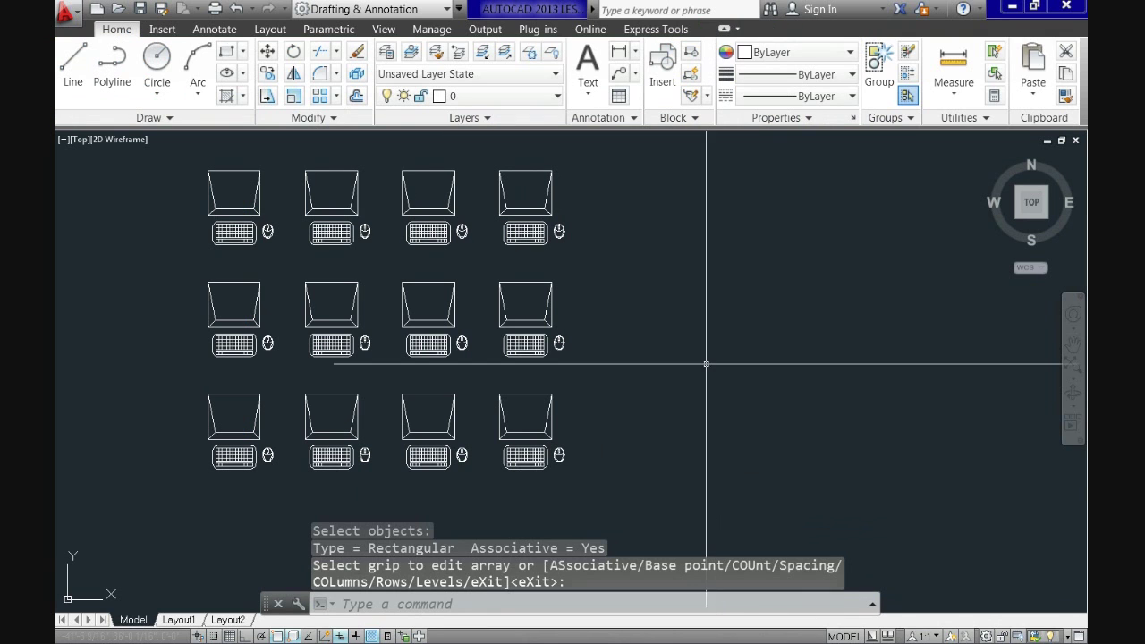
Window-select the workstation array, then cancel and undo with U.
click(636, 335)
click(498, 295)
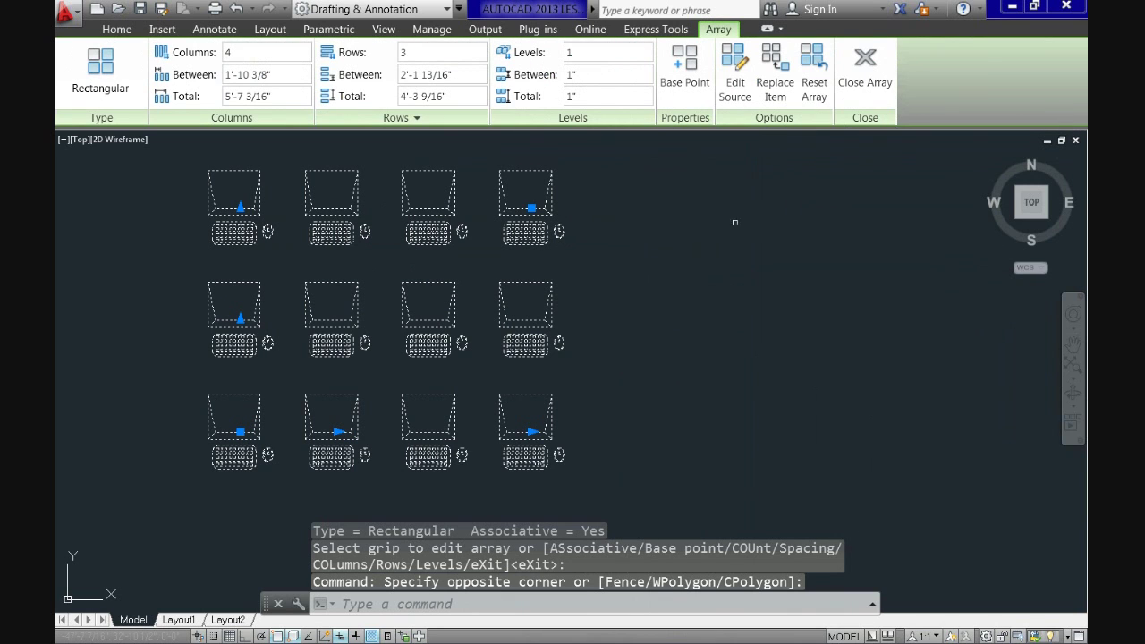
key(Escape)
text(u)
key(Return)
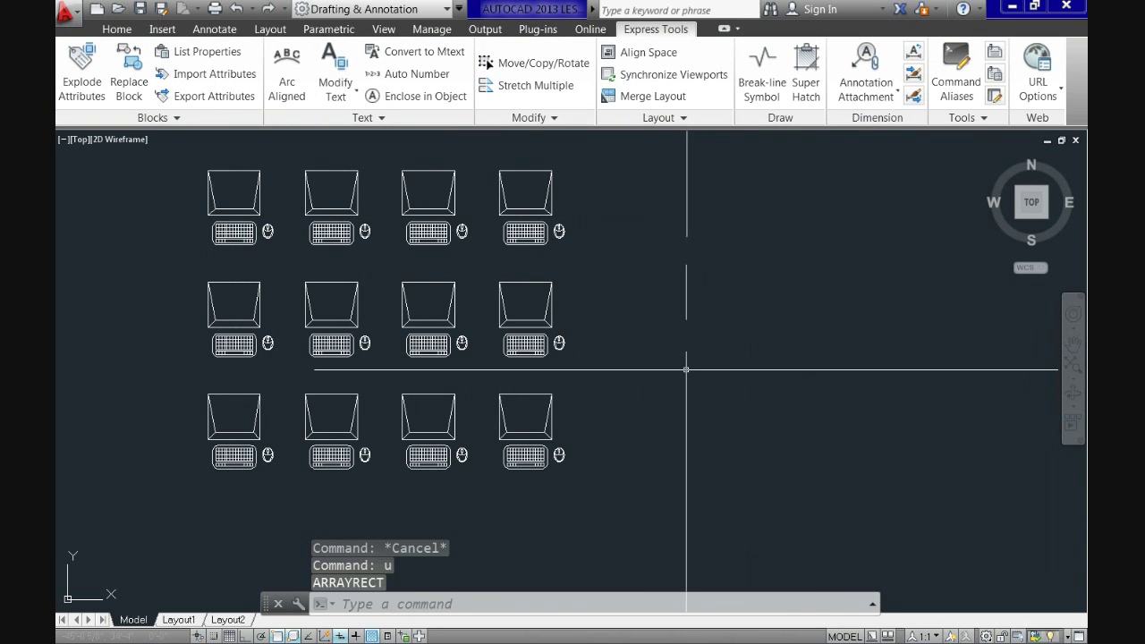
Crossing-select all twelve workstations as one array to edit it.
click(638, 368)
click(486, 285)
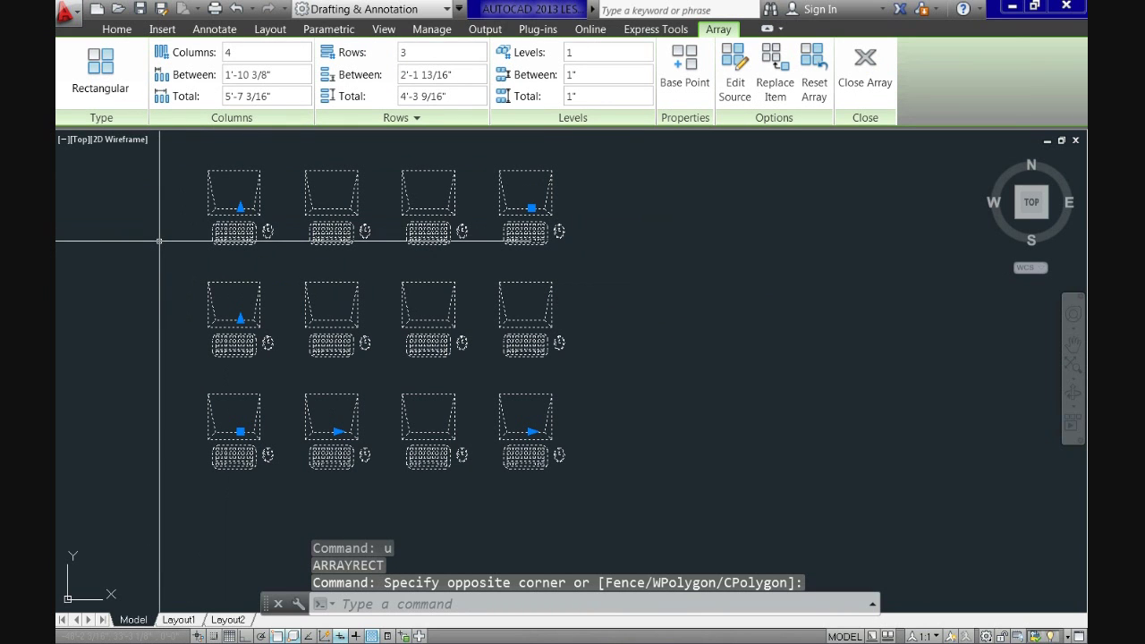
key(Escape)
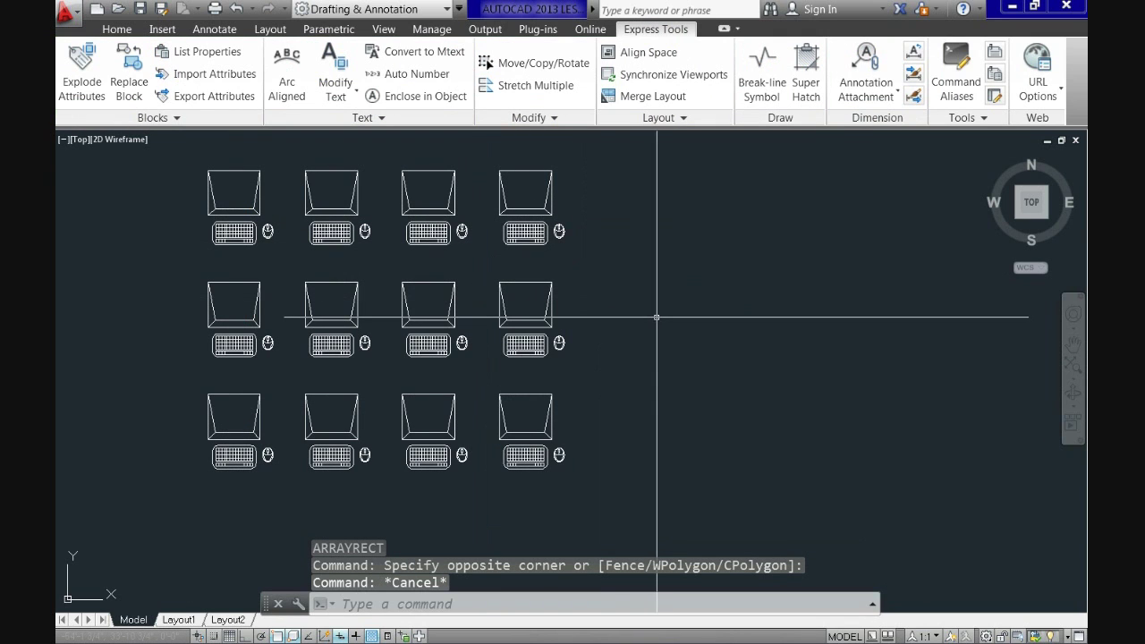
scroll(602, 319, down, 2)
scroll(342, 248, up, 3)
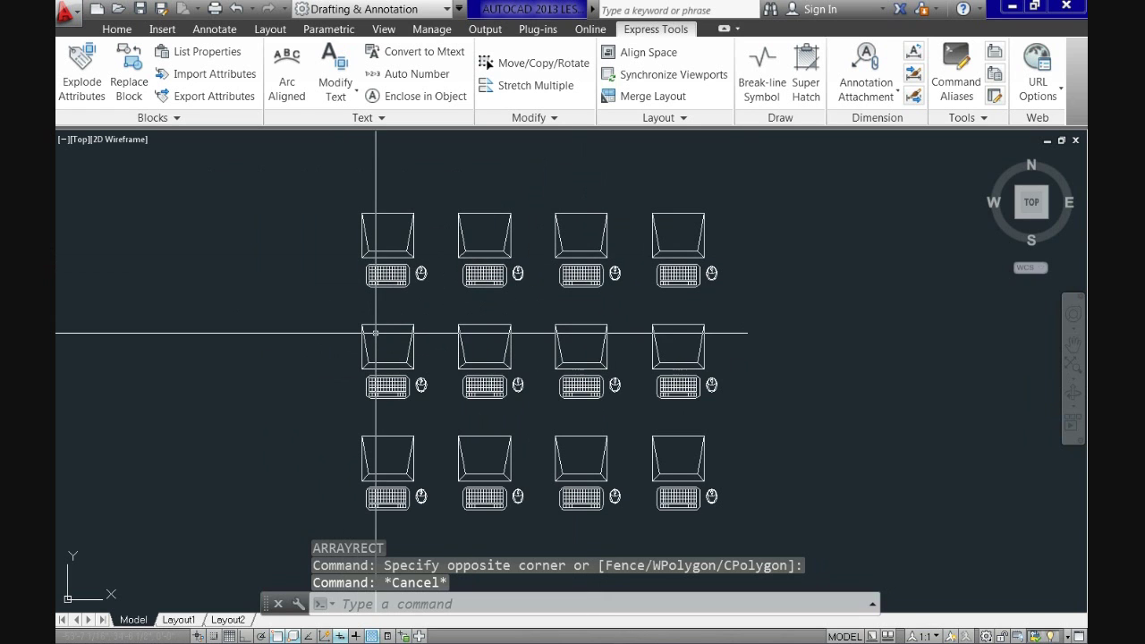
middle_drag(378, 259, 384, 290)
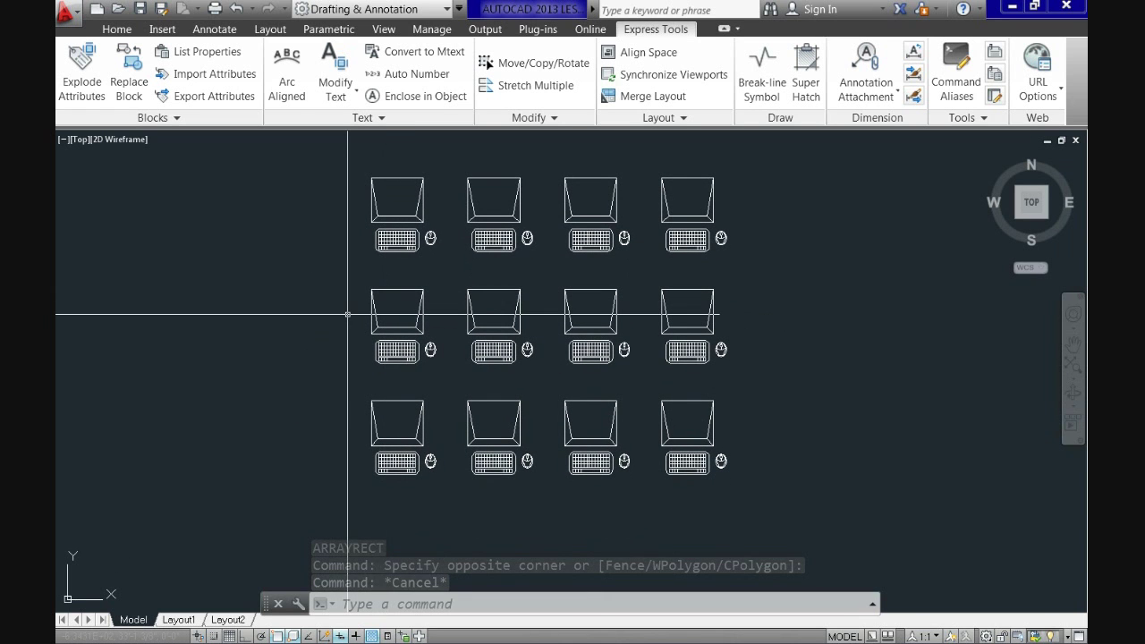
click(947, 218)
click(200, 483)
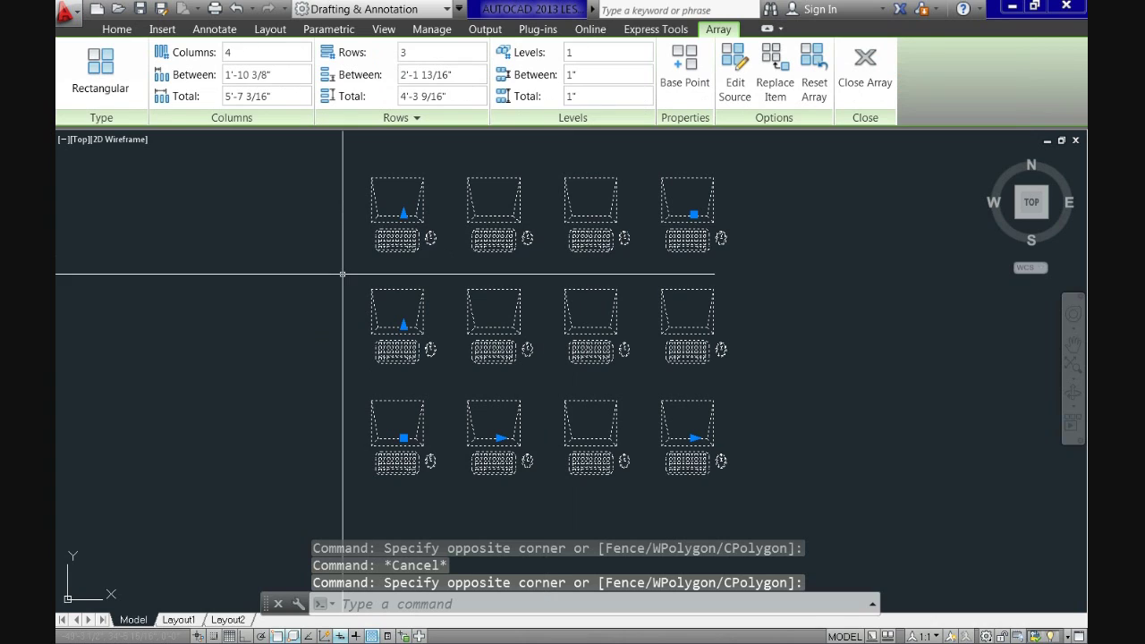
Set the array's column spacing to 6' and extend it to 8 columns.
click(237, 76)
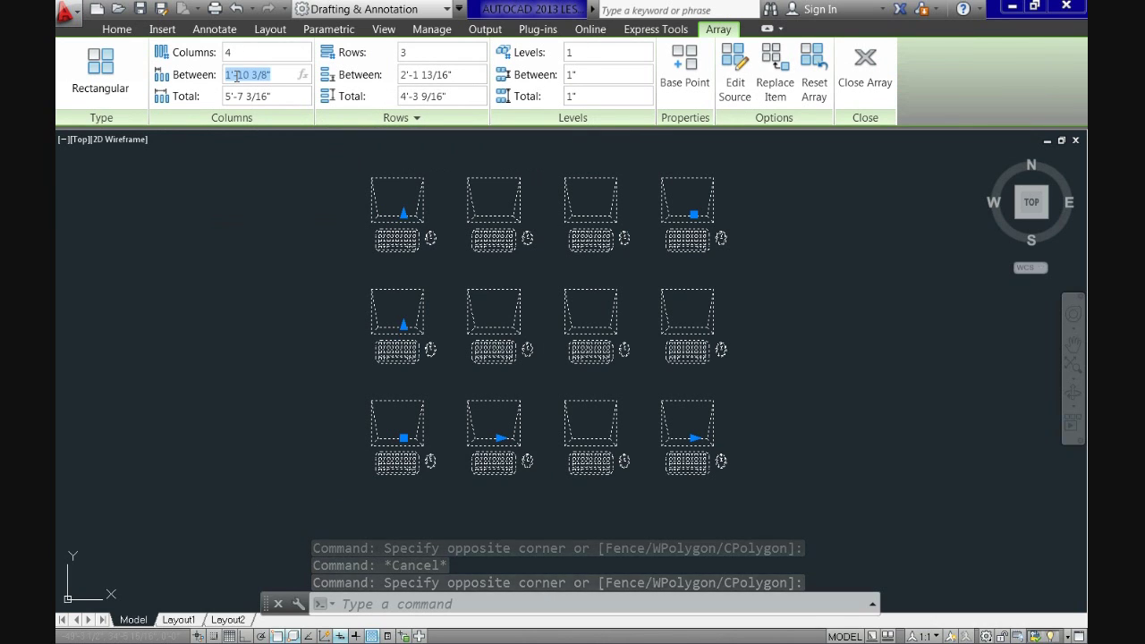
text(6')
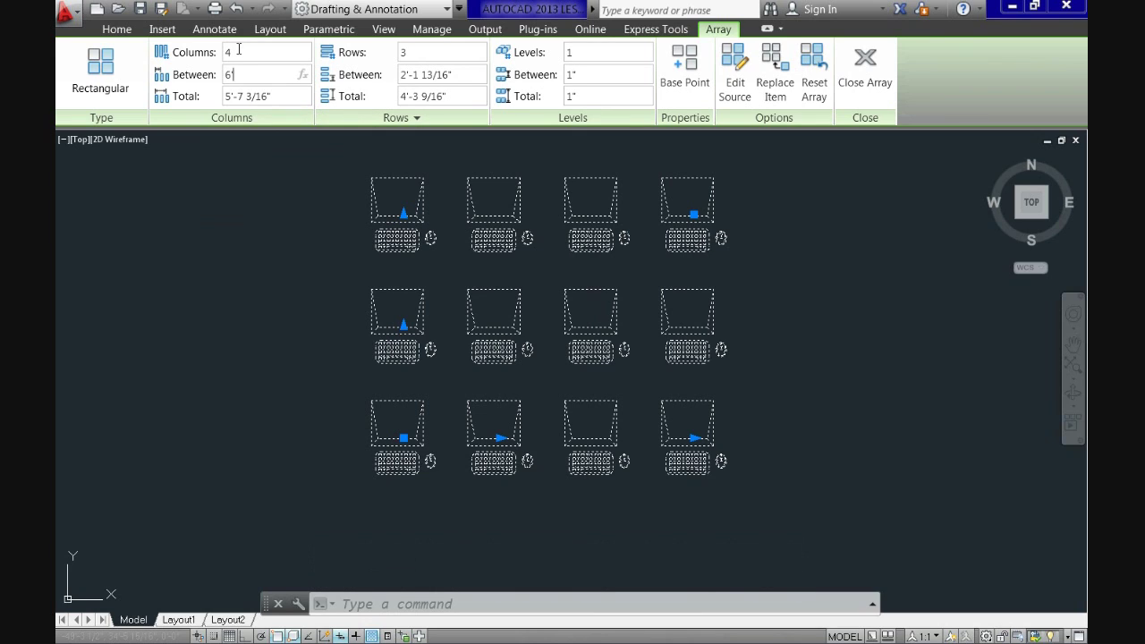
key(Return)
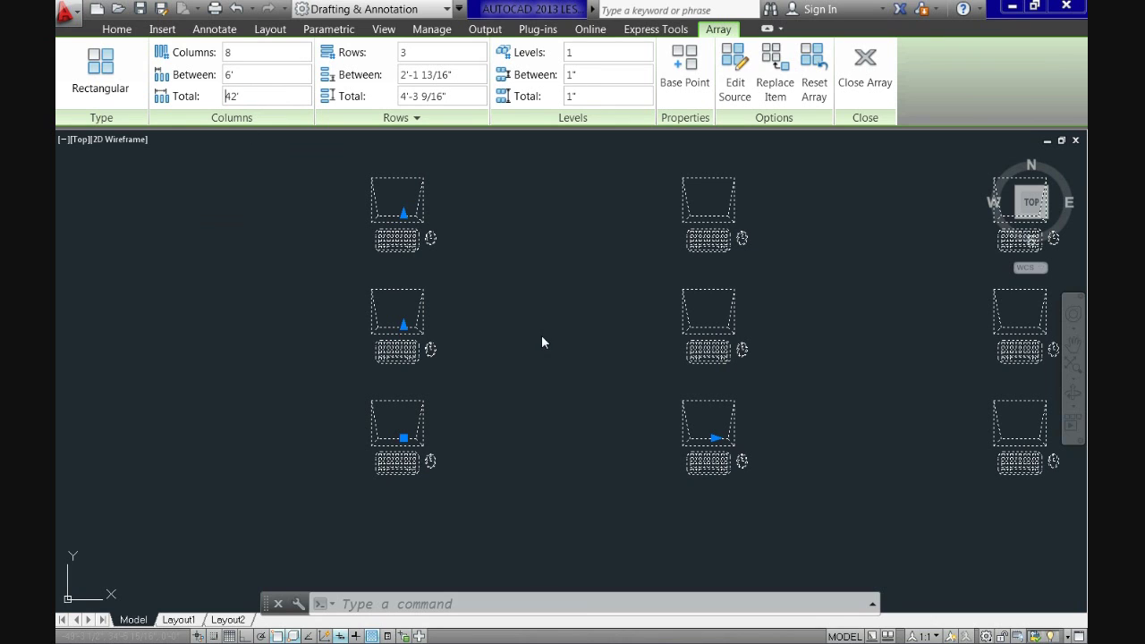
click(473, 308)
click(468, 325)
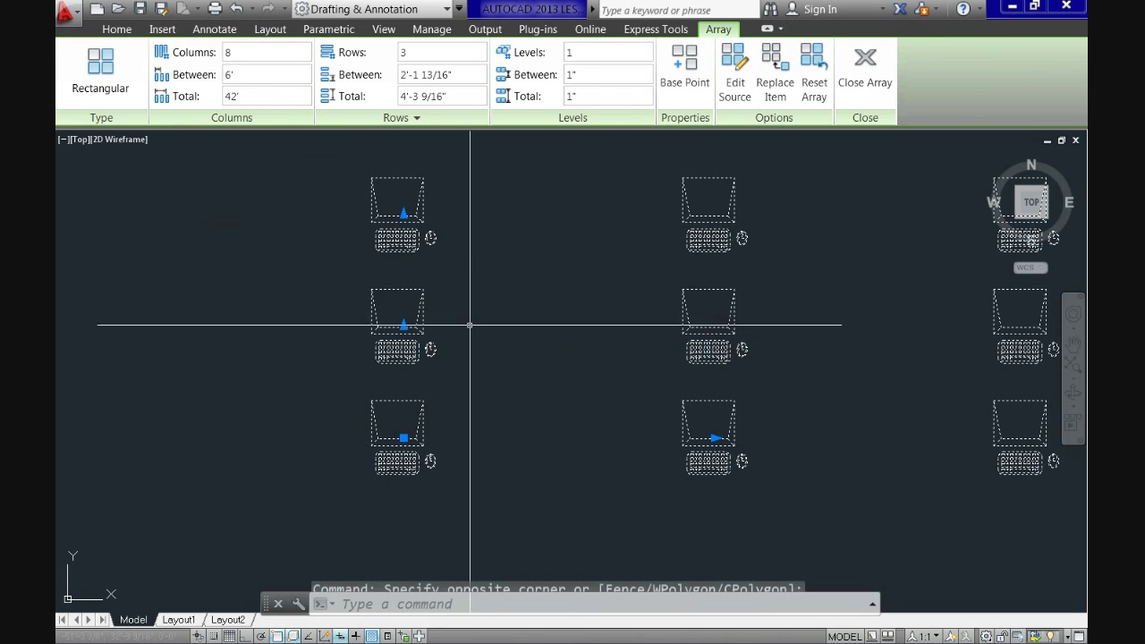
Undo the zoom with U and recentre the 8-by-3 station grid.
scroll(534, 289, down, 5)
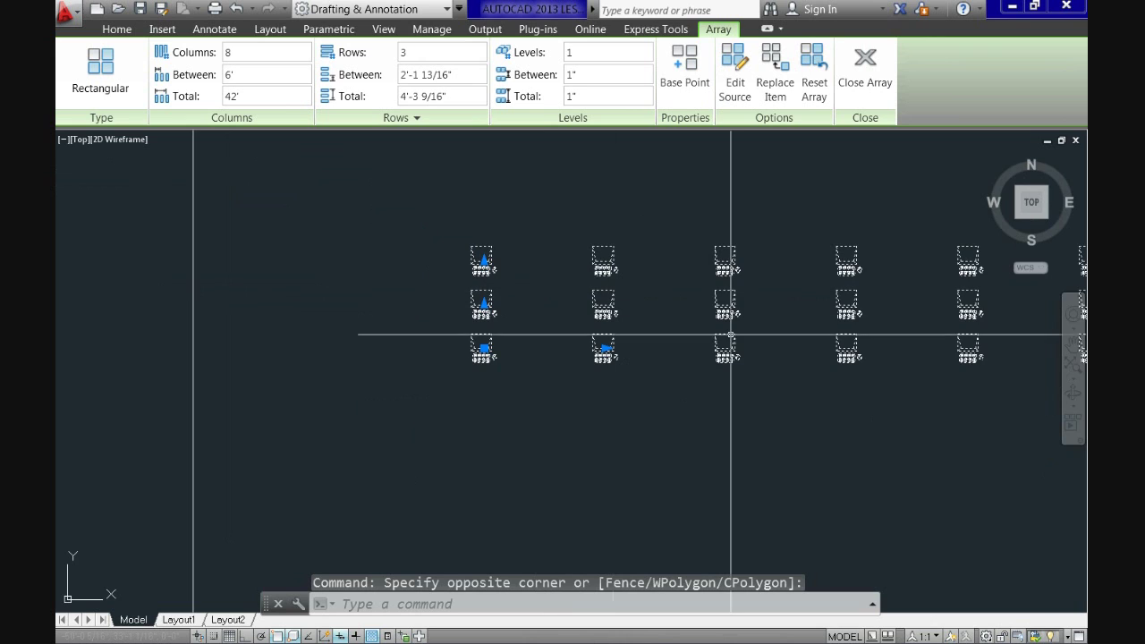
middle_drag(450, 351, 344, 350)
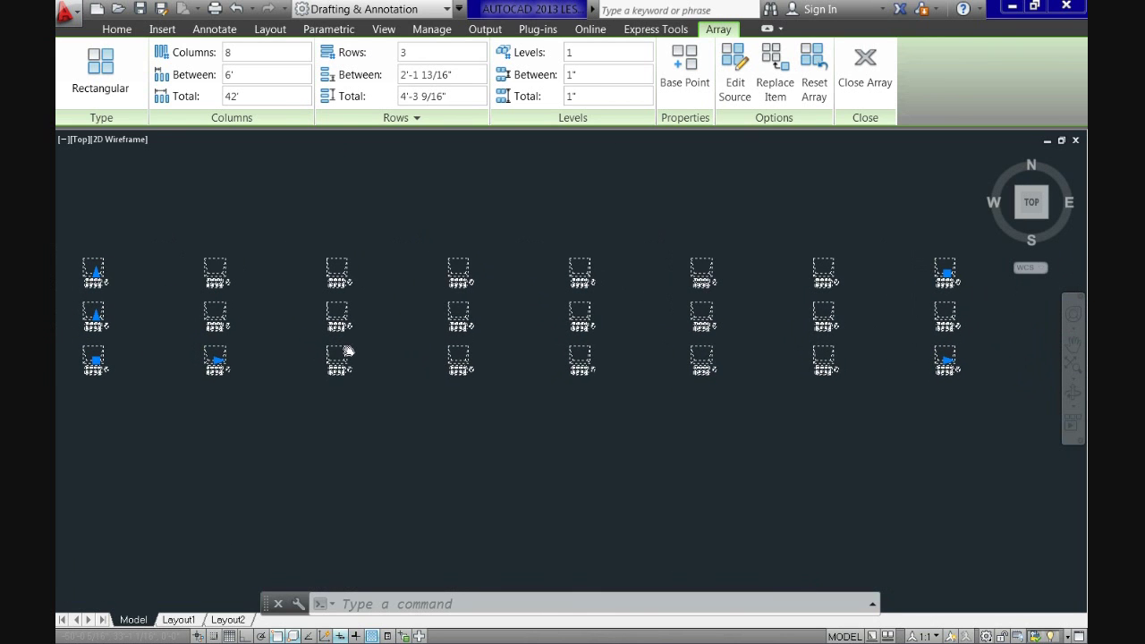
scroll(360, 347, down, 2)
scroll(355, 362, up, 4)
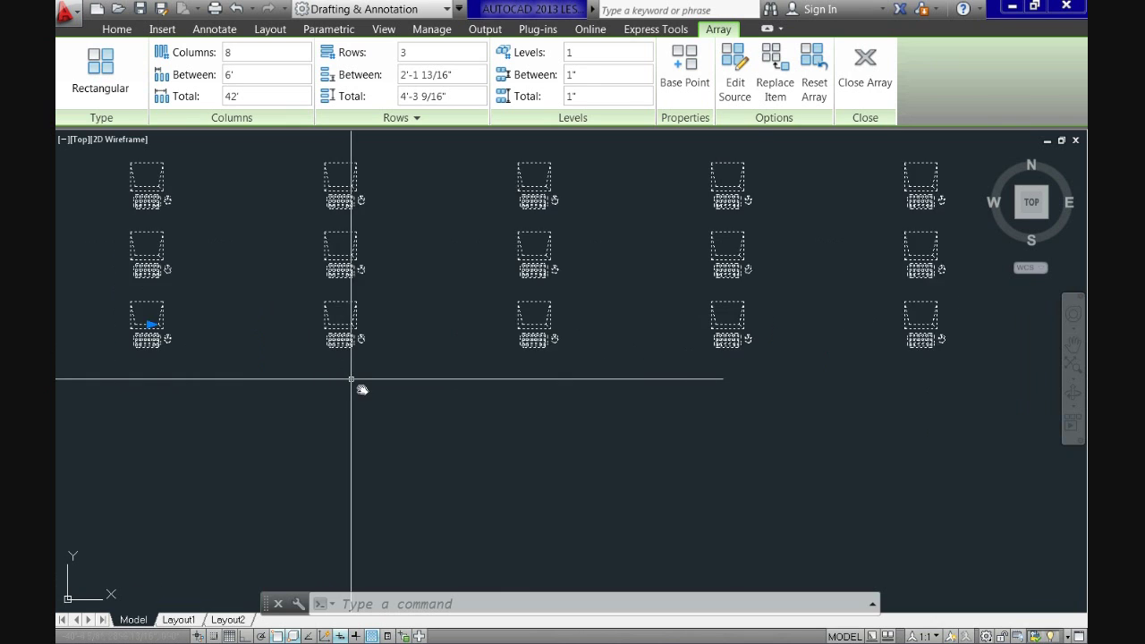
scroll(358, 384, down, 2)
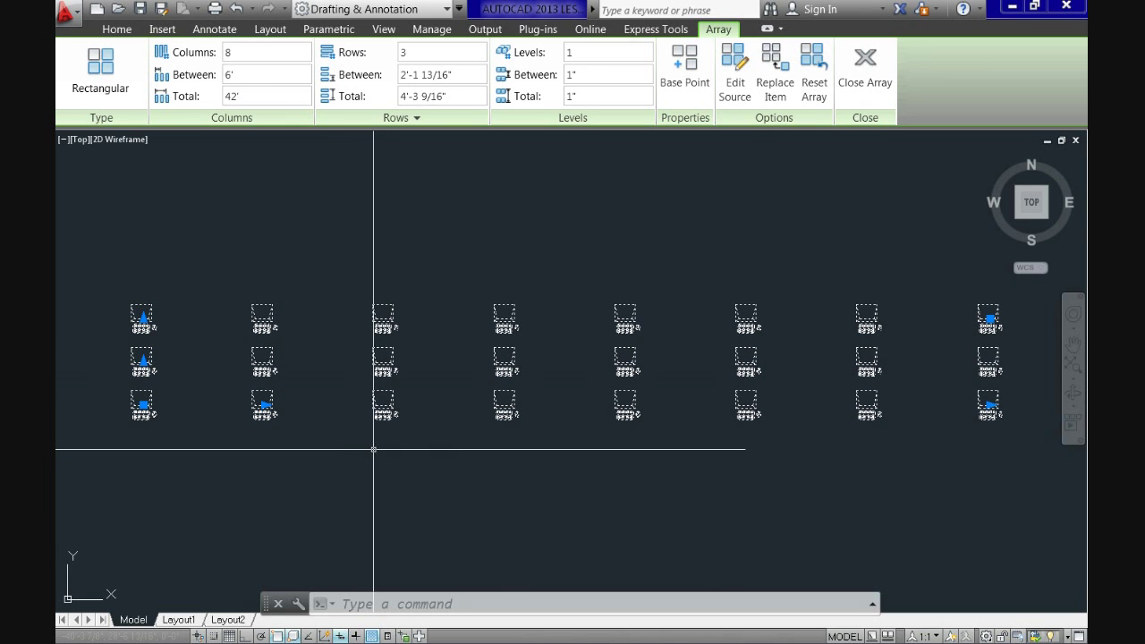
text(u)
key(Return)
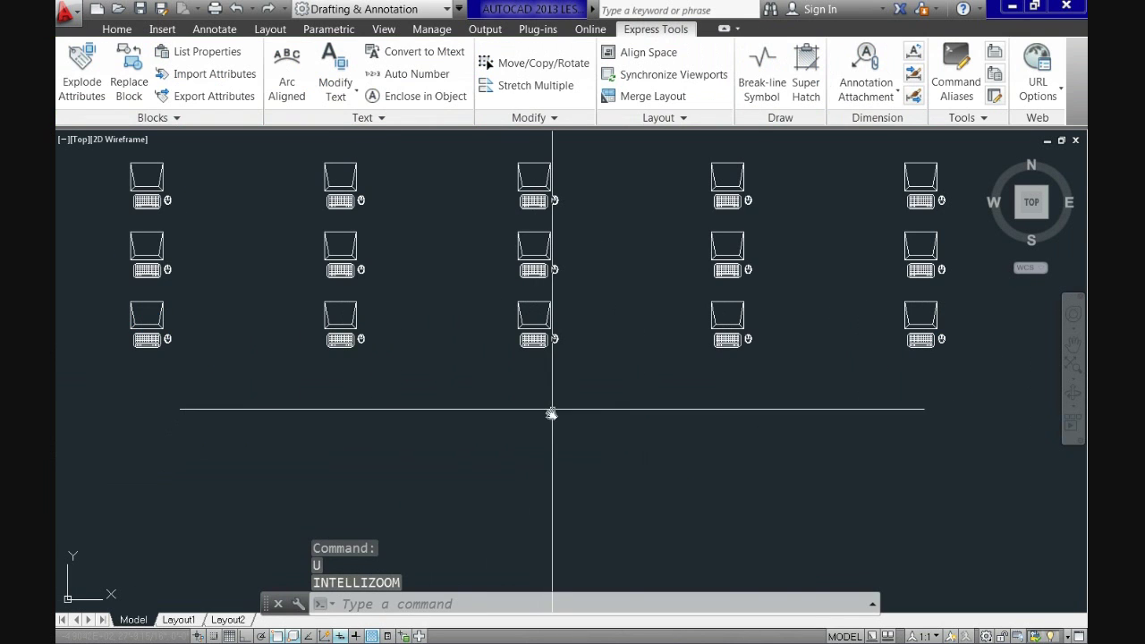
middle_drag(549, 409, 537, 460)
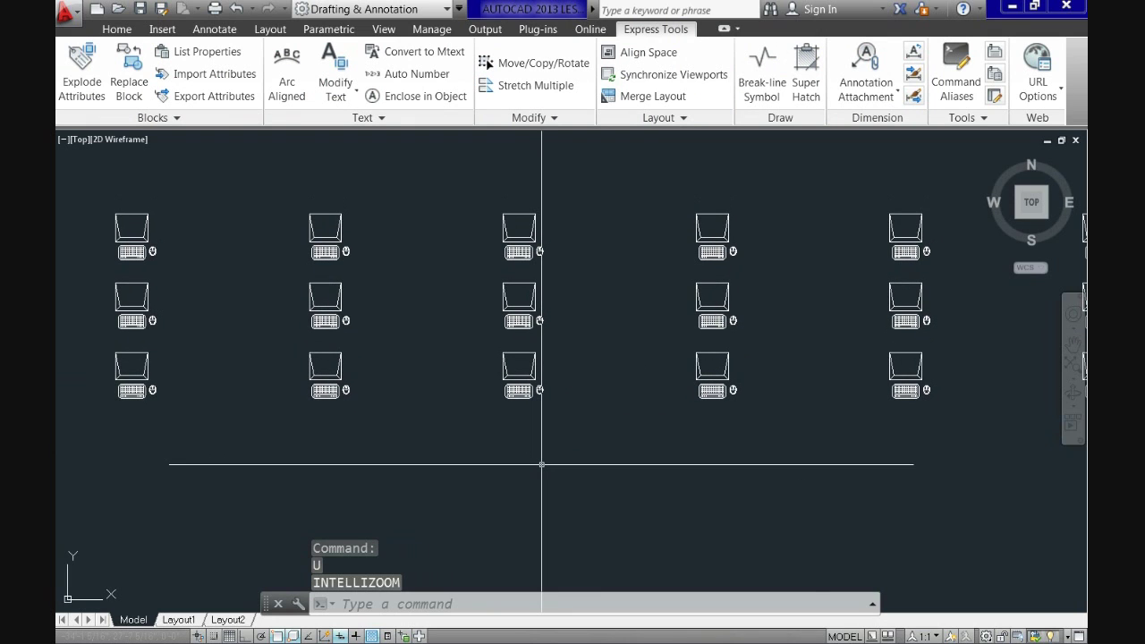
click(116, 28)
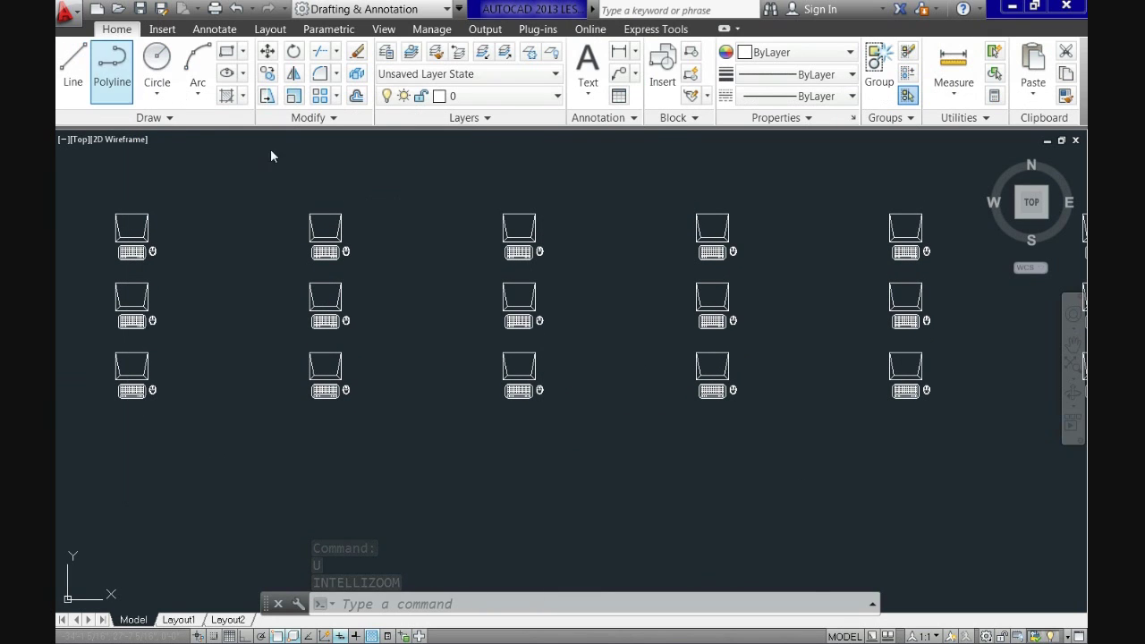
Polar-array the chair around the round table's centre, six chairs over 360°.
click(336, 97)
click(328, 198)
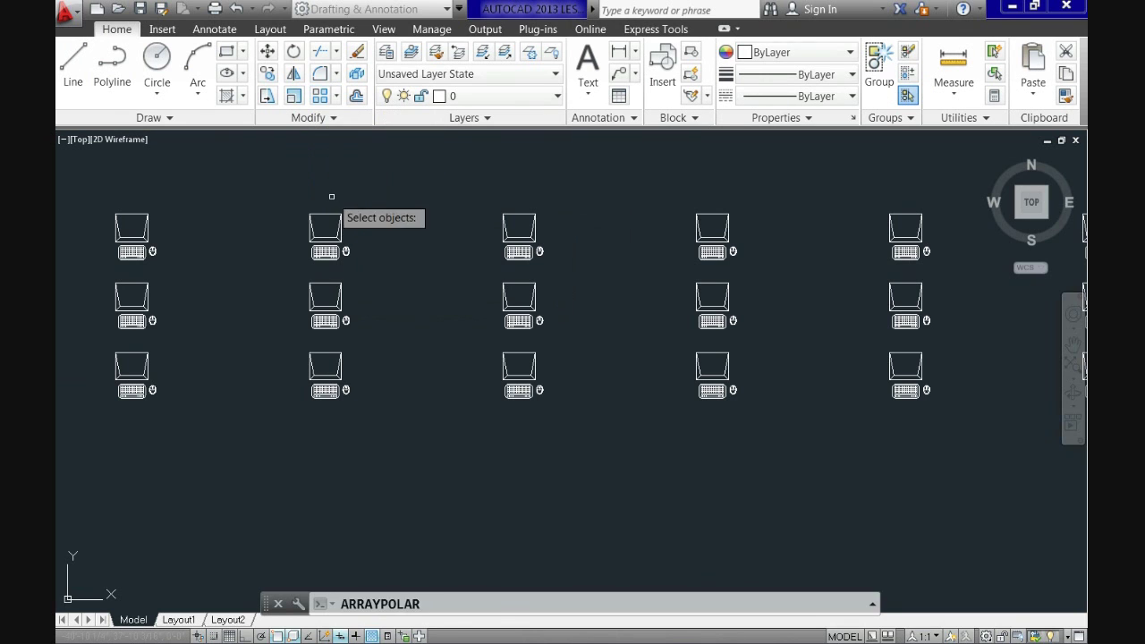
scroll(452, 248, up, 5)
middle_drag(457, 255, 497, 430)
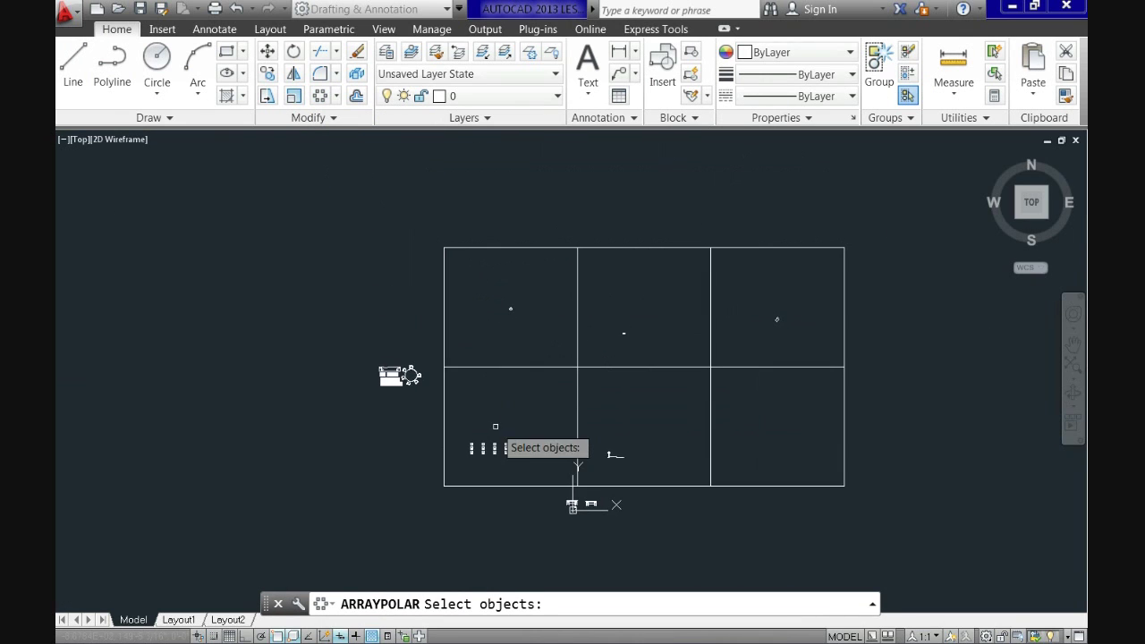
scroll(509, 313, up, 8)
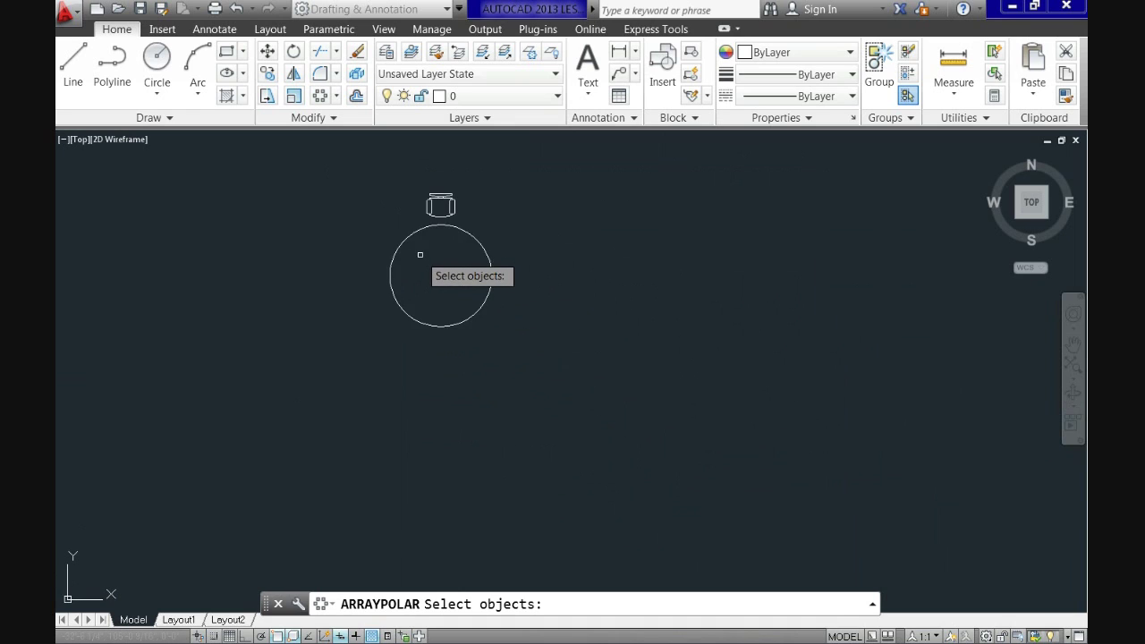
middle_drag(419, 255, 501, 338)
scroll(467, 287, up, 2)
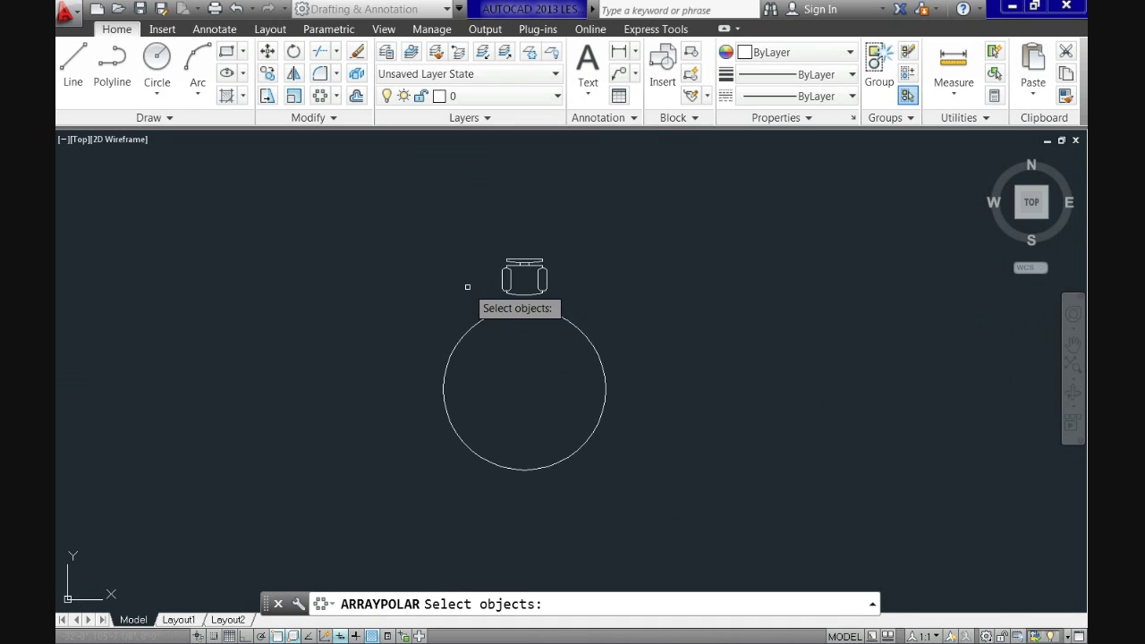
scroll(548, 285, up, 2)
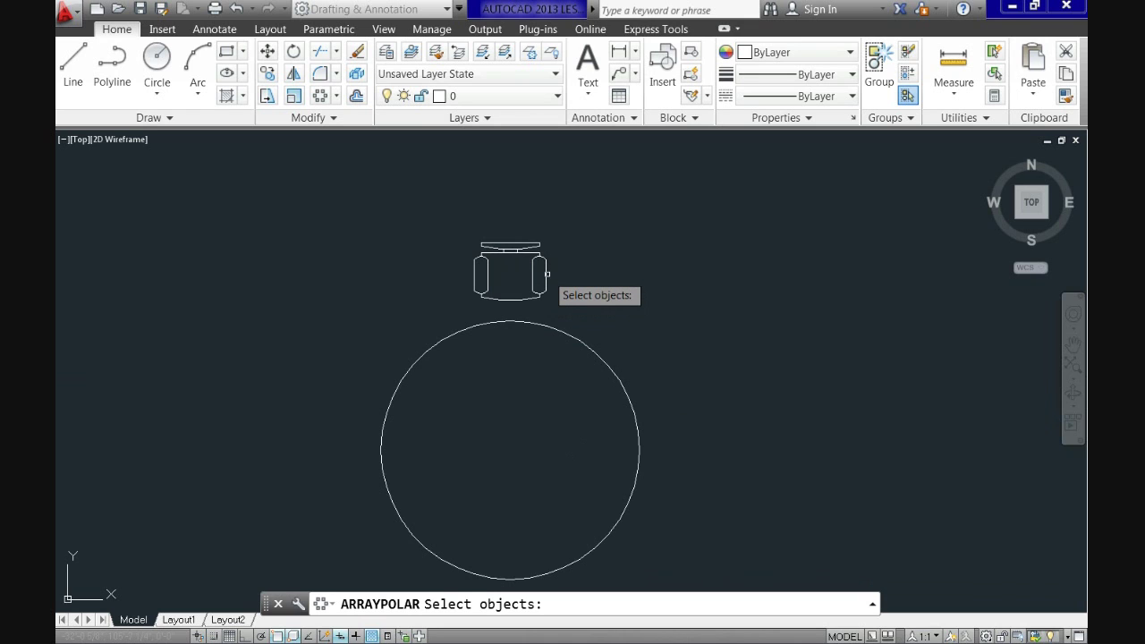
key(Return)
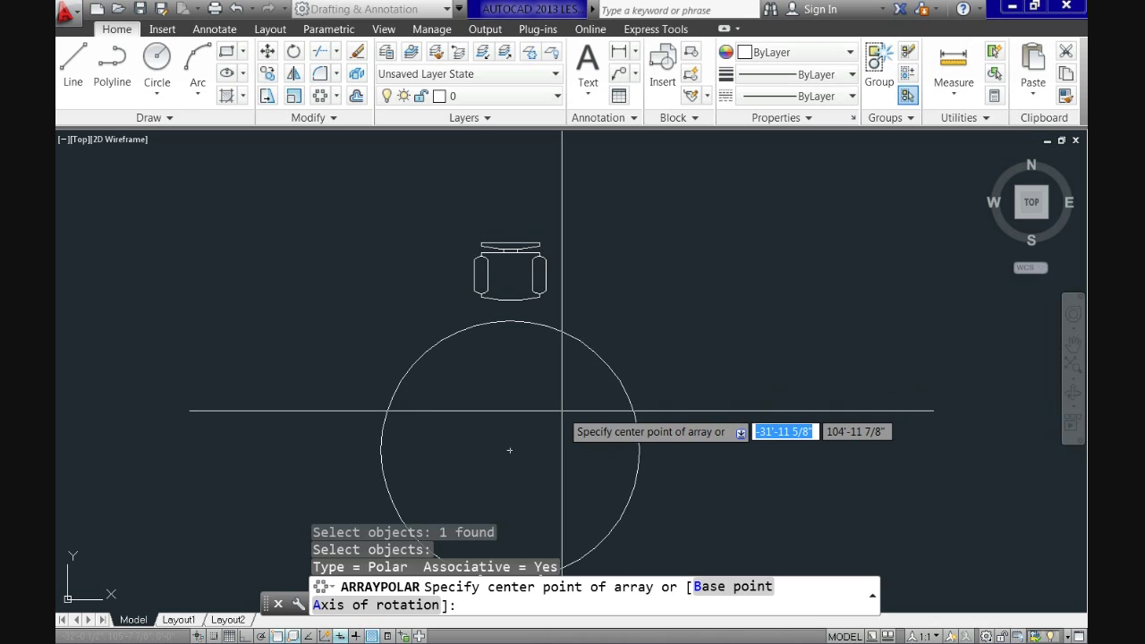
mouse_move(562, 413)
middle_down()
mouse_move(617, 348)
mouse_move(558, 314)
mouse_move(558, 330)
middle_up()
scroll(618, 345, down, 2)
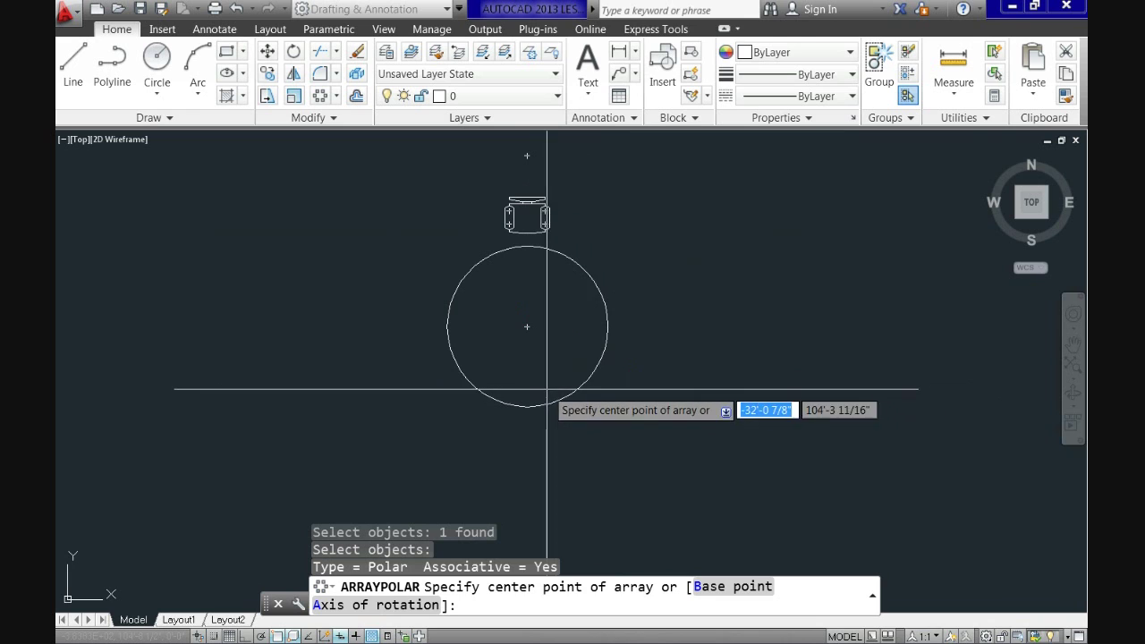
click(527, 326)
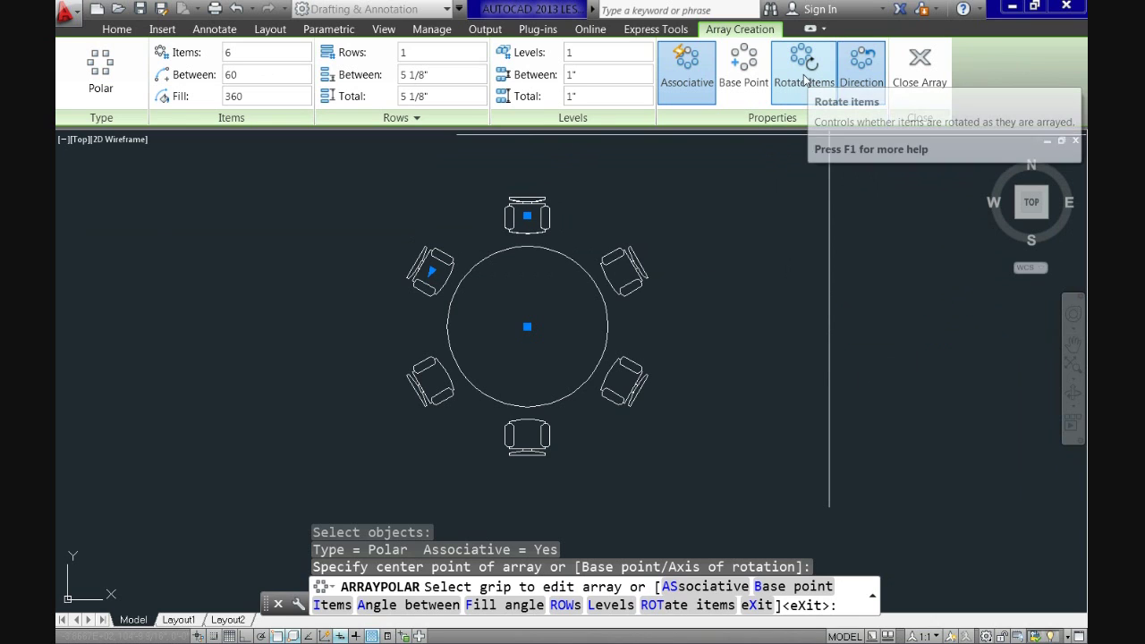
Keep Rotate Items on and set 54° between chairs over a 270° fill.
click(800, 76)
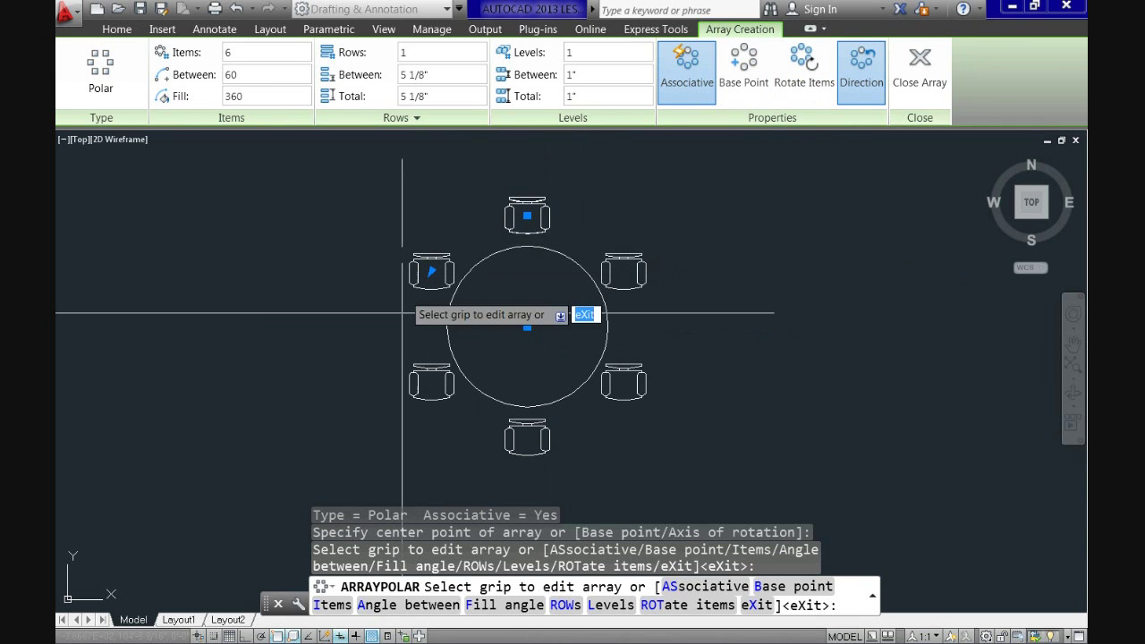
click(809, 67)
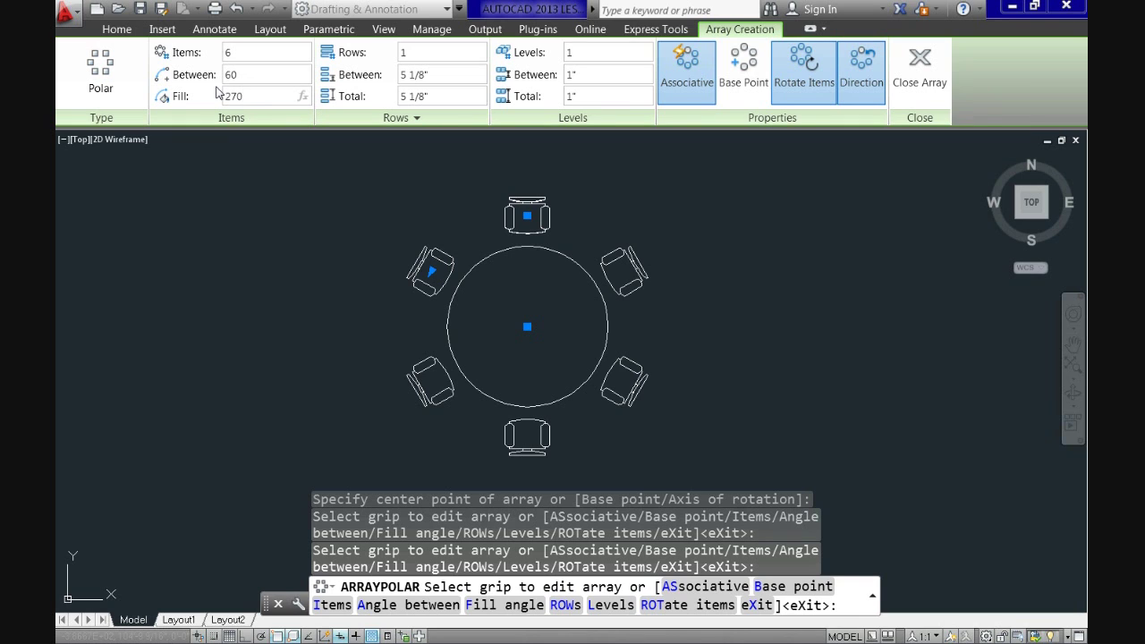
double_click(269, 72)
text(54)
key(Tab)
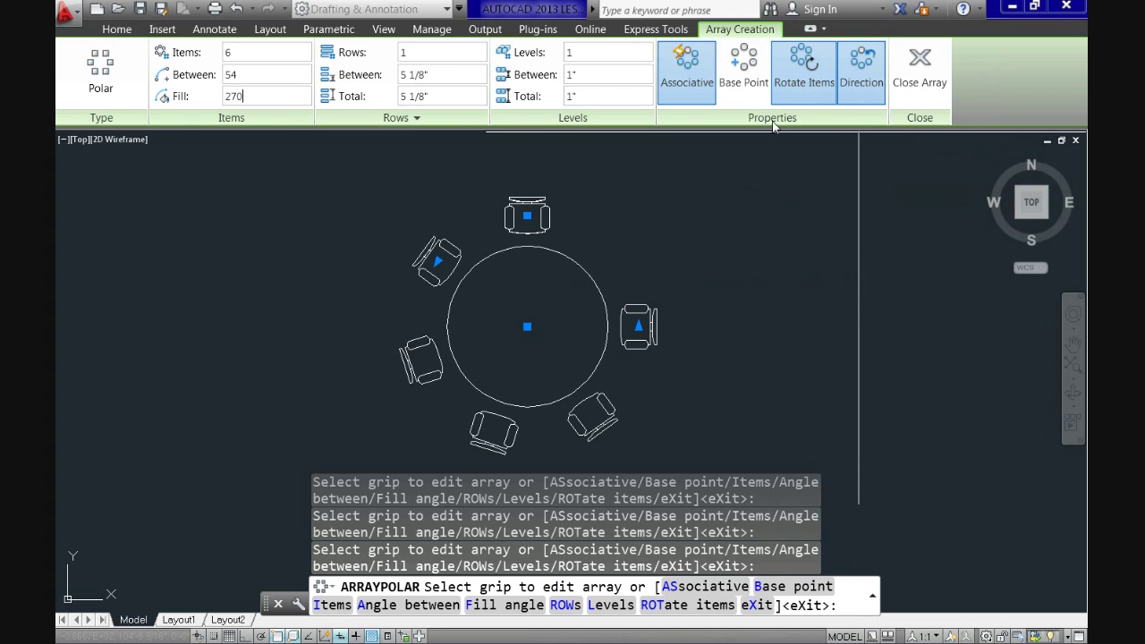
Set the chair array's direction and finish the polar array.
click(863, 74)
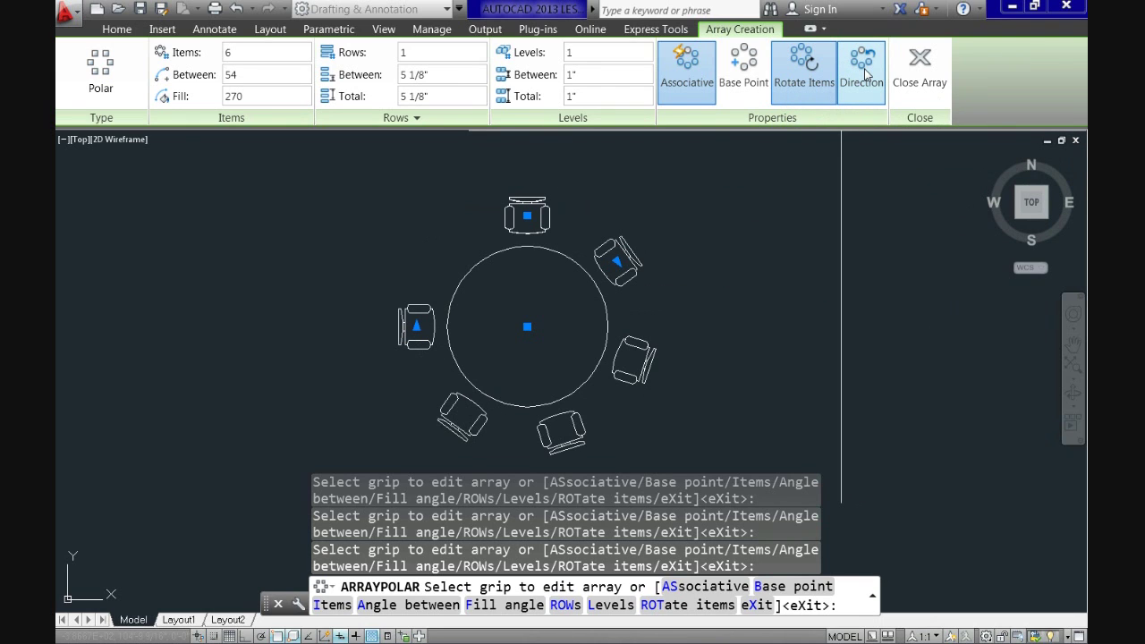
click(865, 75)
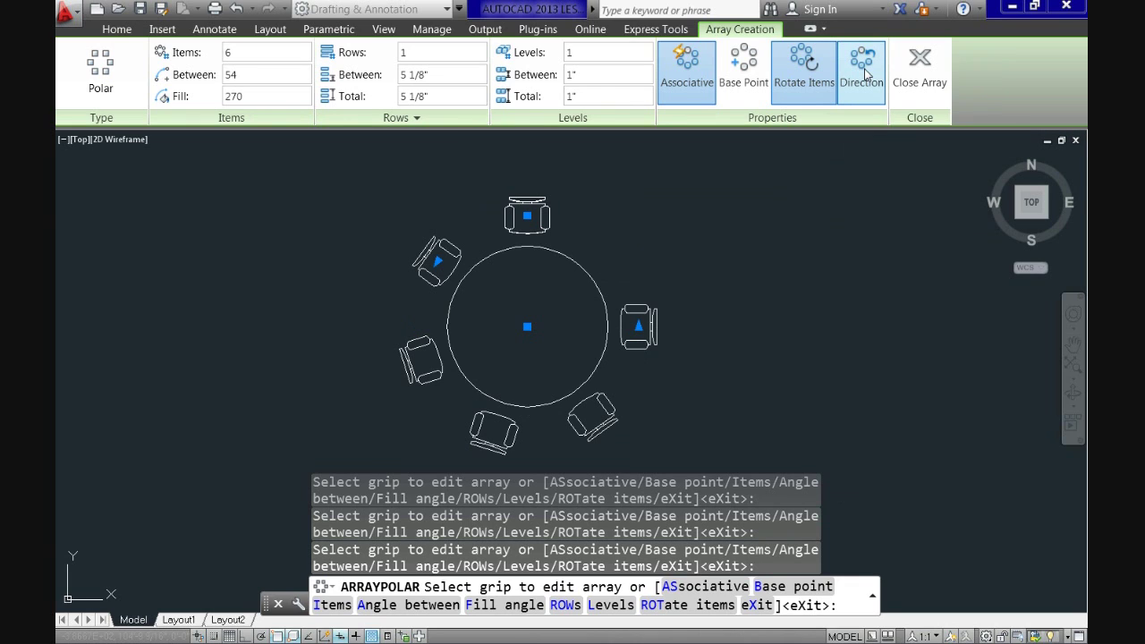
click(865, 74)
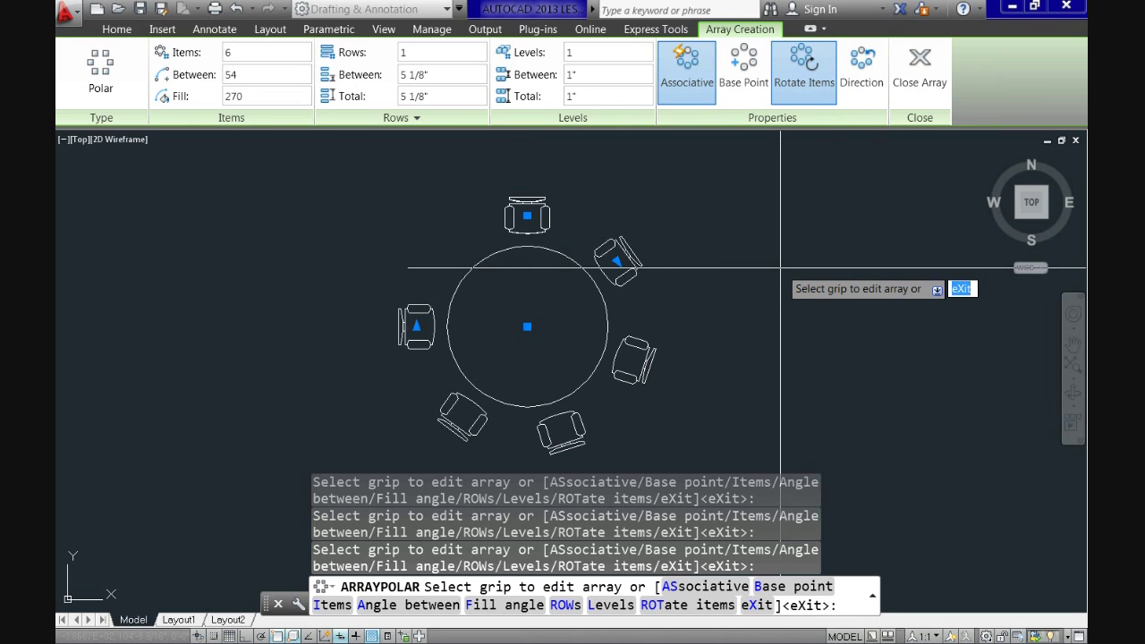
key(Return)
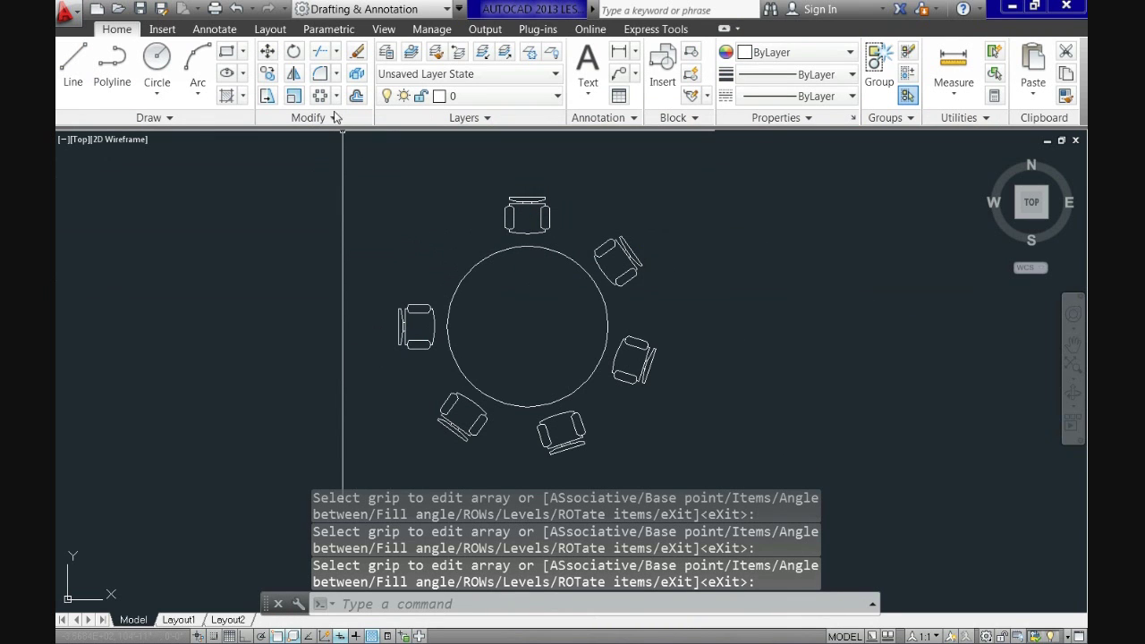
Path-array the palm tree along the hill curve, placing three palms.
scroll(347, 174, down, 10)
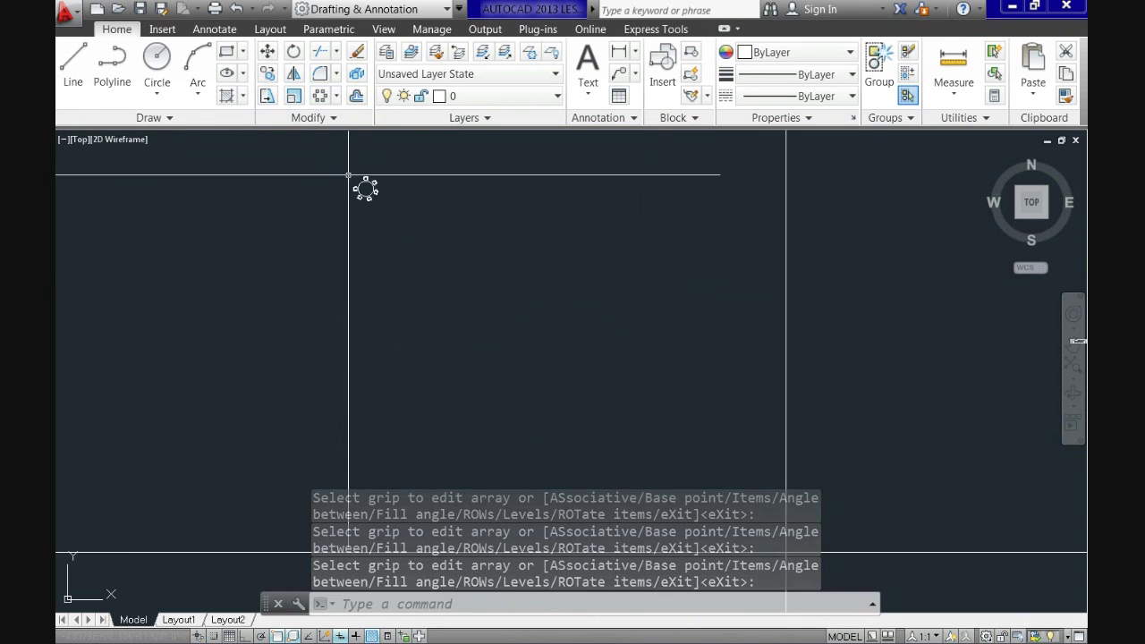
scroll(526, 340, up, 8)
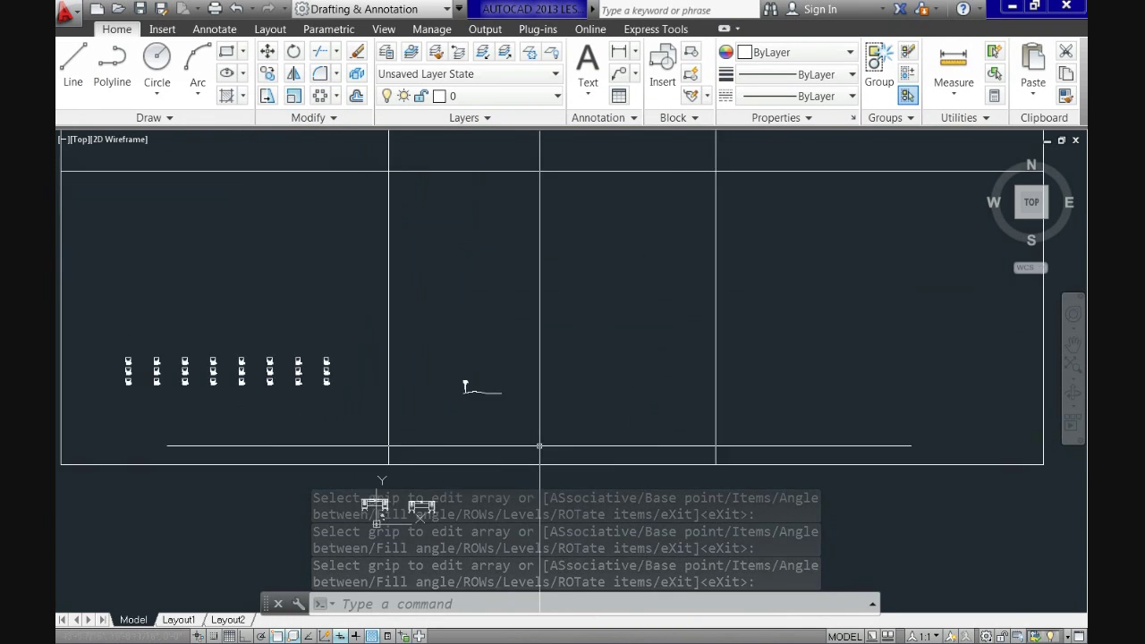
click(337, 97)
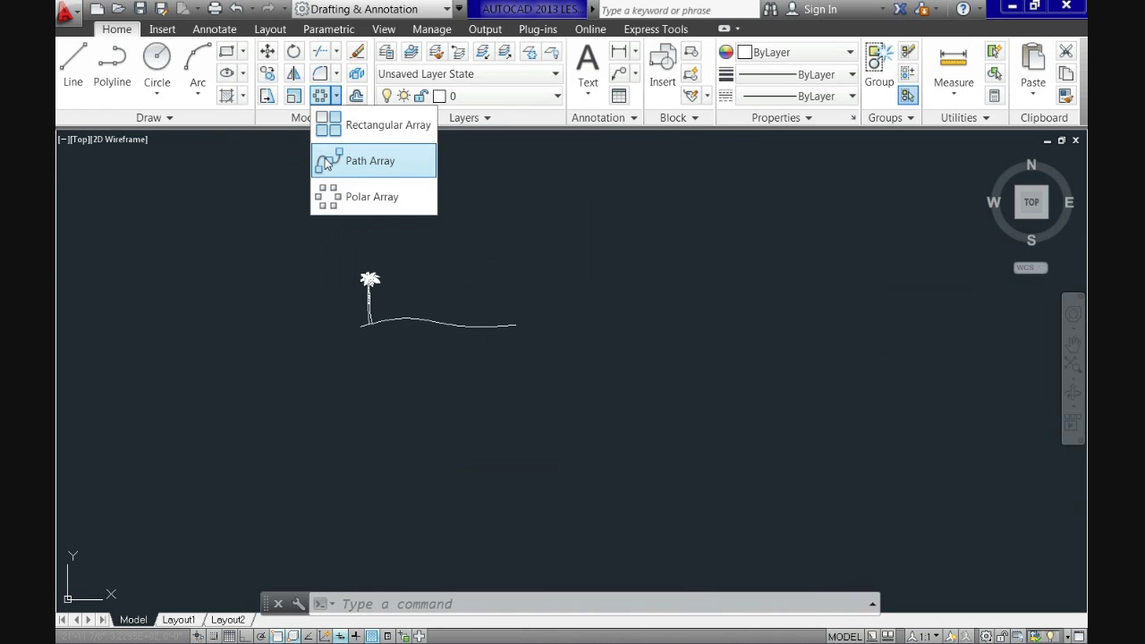
click(327, 162)
scroll(330, 266, up, 5)
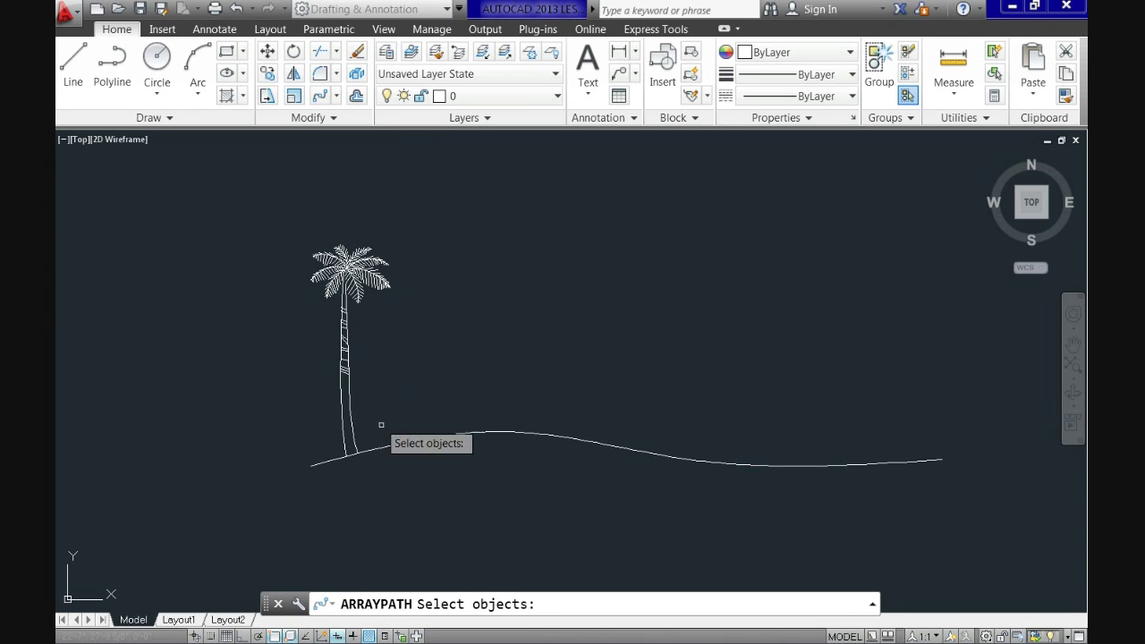
click(300, 221)
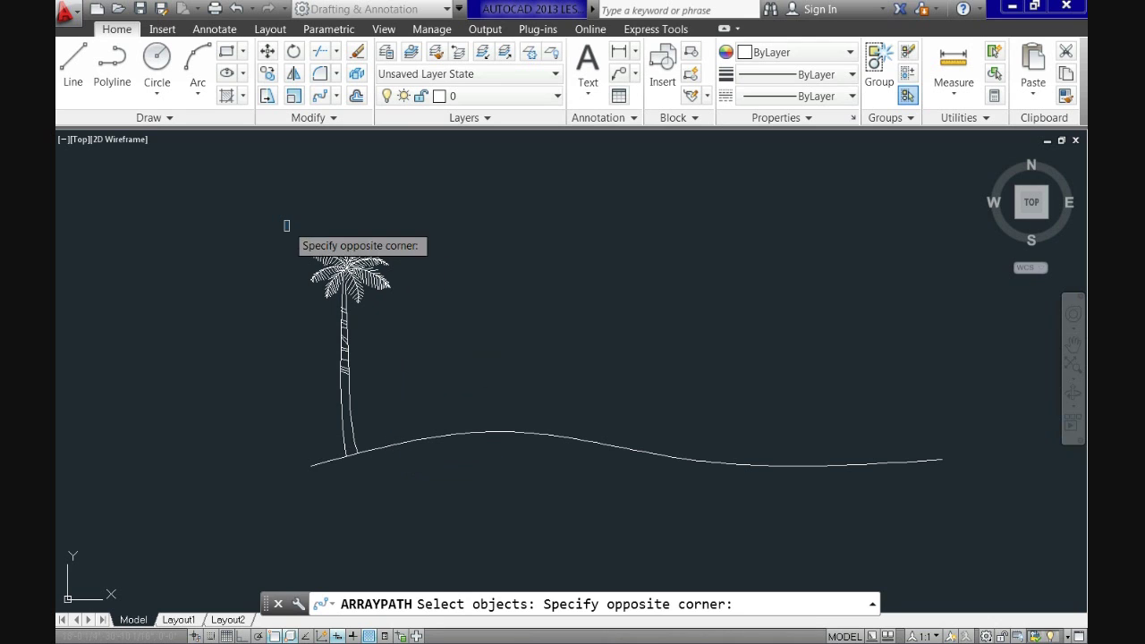
click(415, 478)
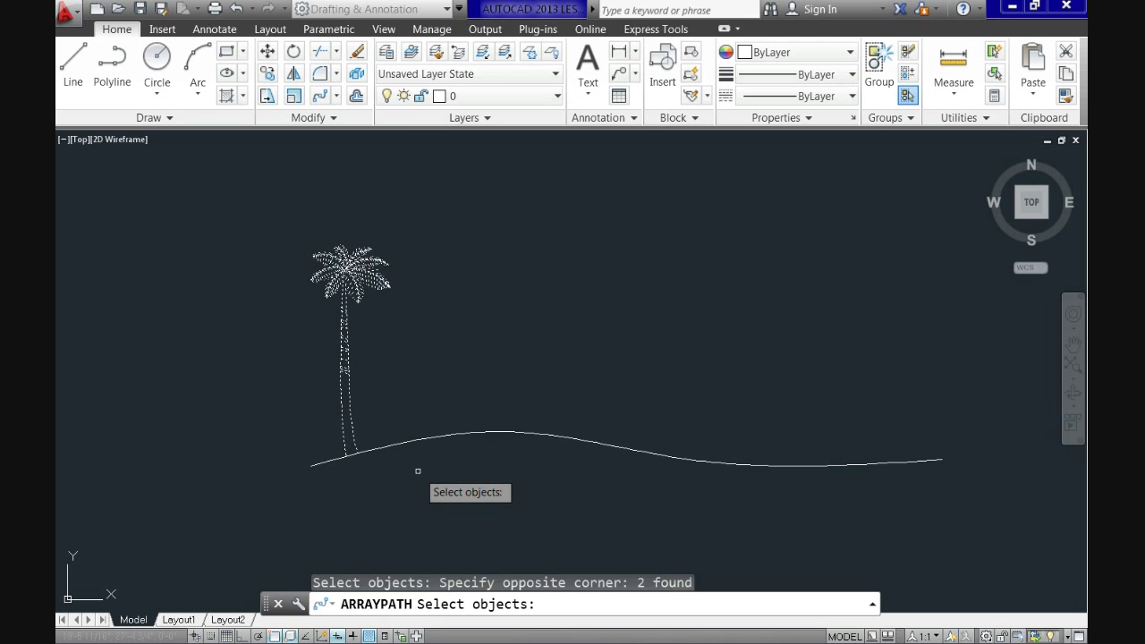
key(Return)
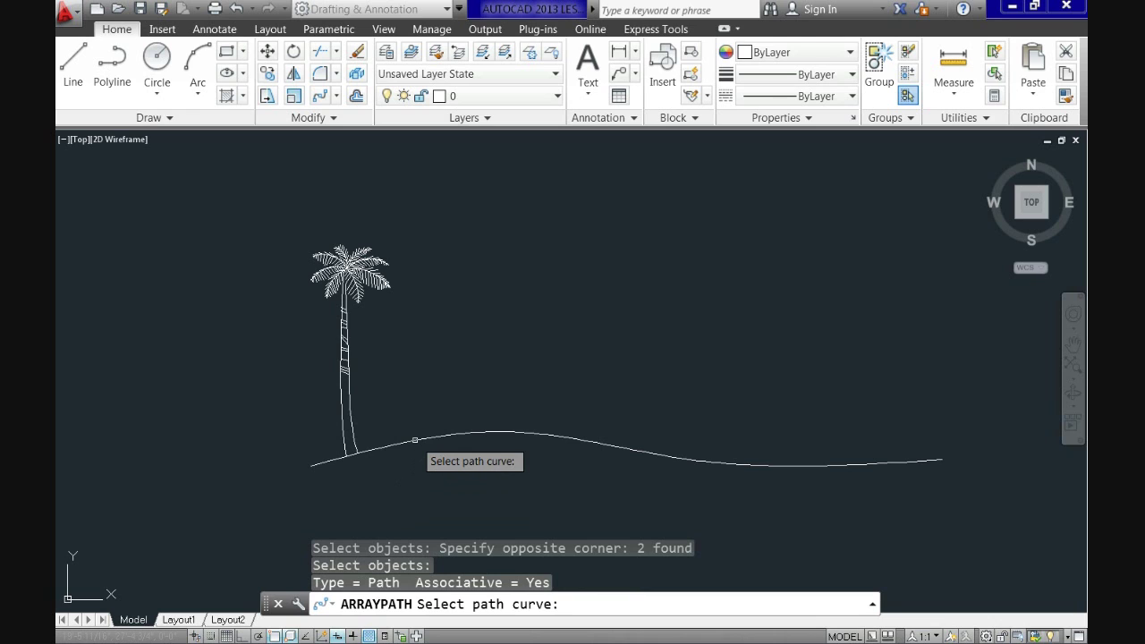
click(415, 440)
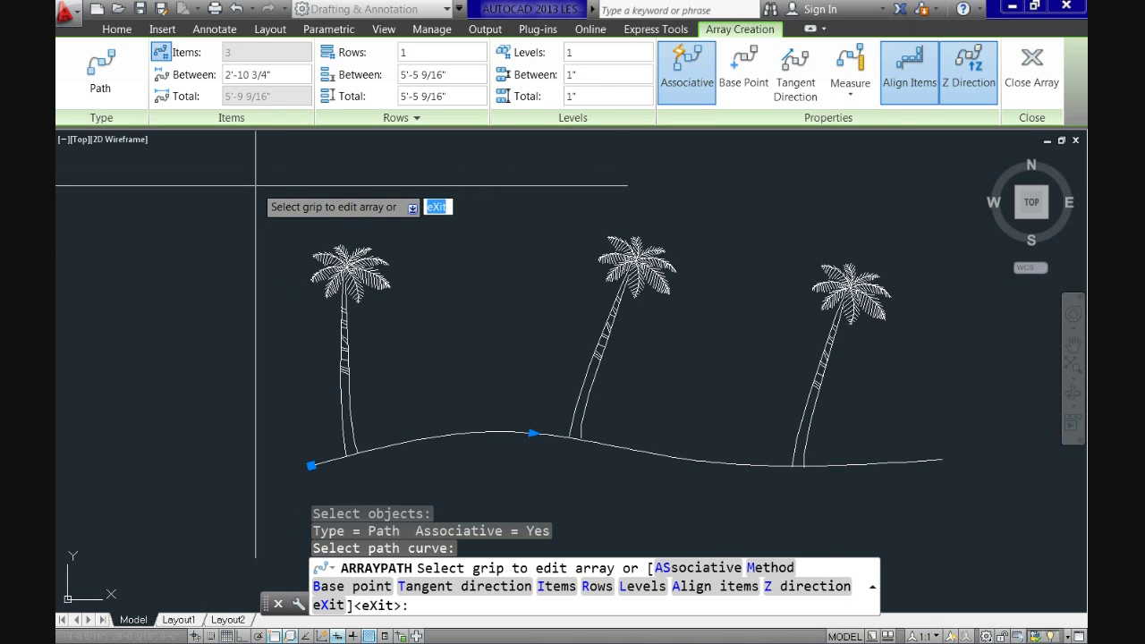
Space the palms 1'-4" apart so seven line the hill, then finish the array.
click(268, 75)
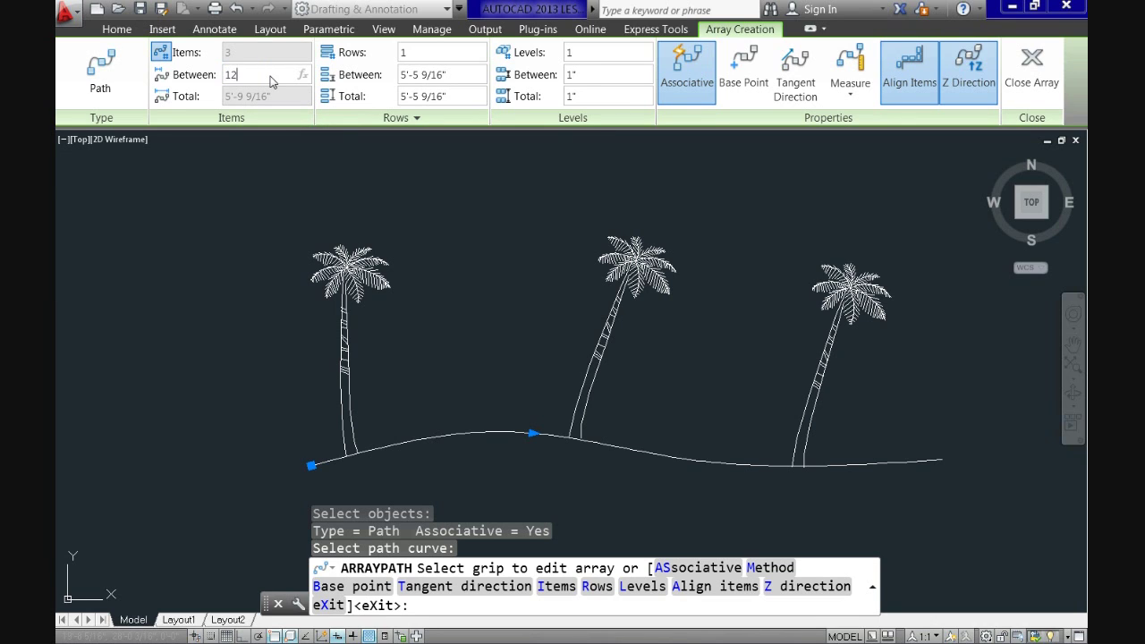
text(12)
key(Return)
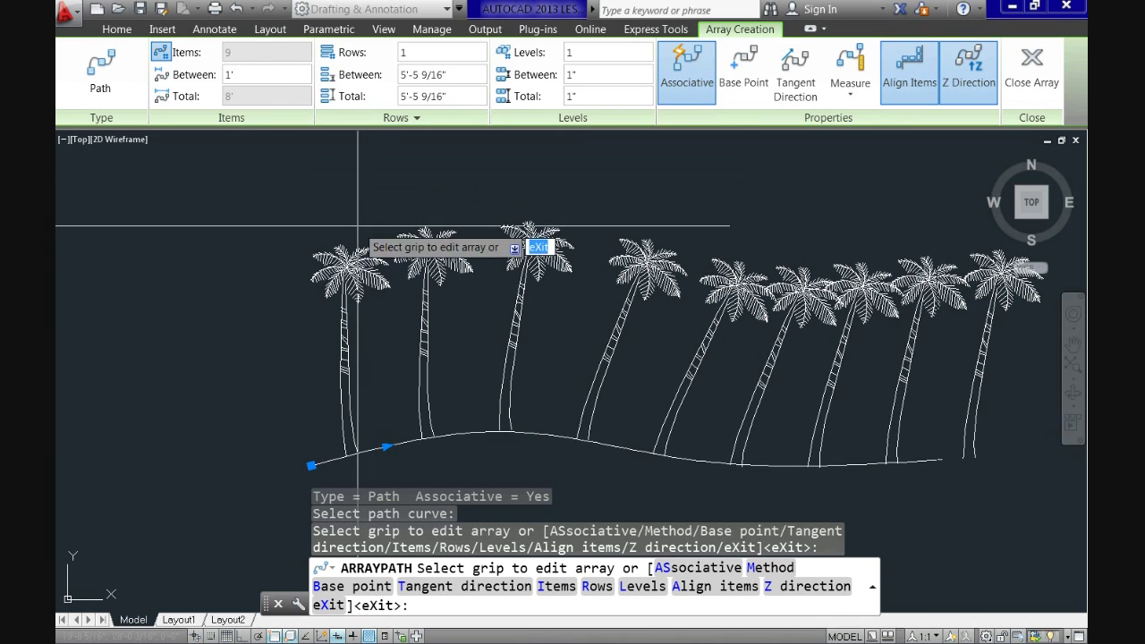
scroll(357, 239, down, 2)
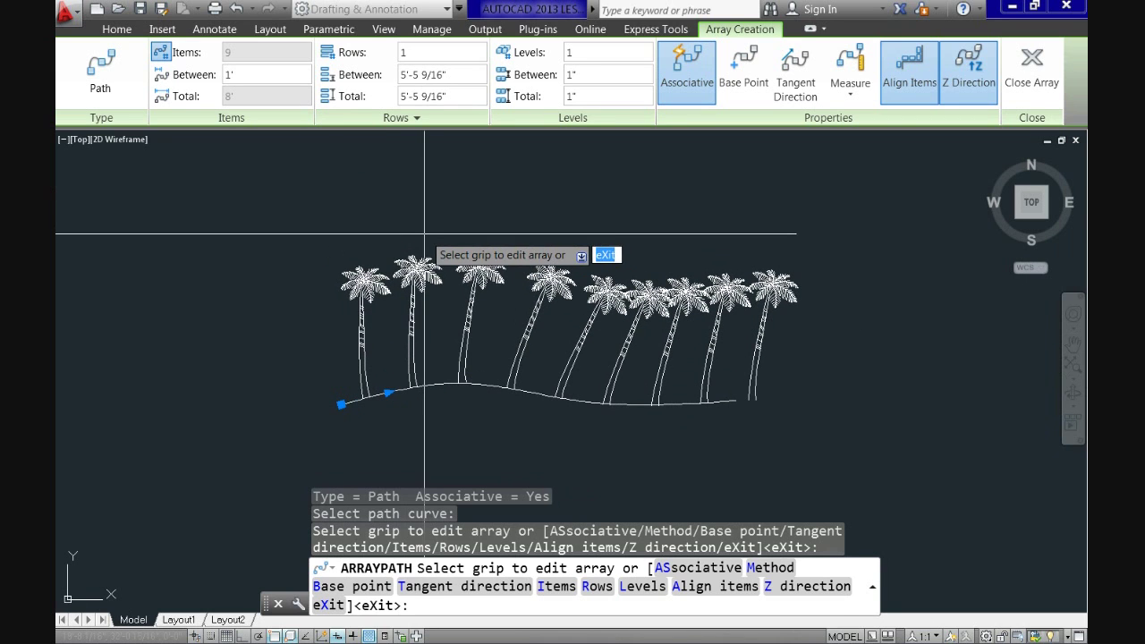
scroll(441, 234, up, 2)
middle_drag(441, 234, 347, 203)
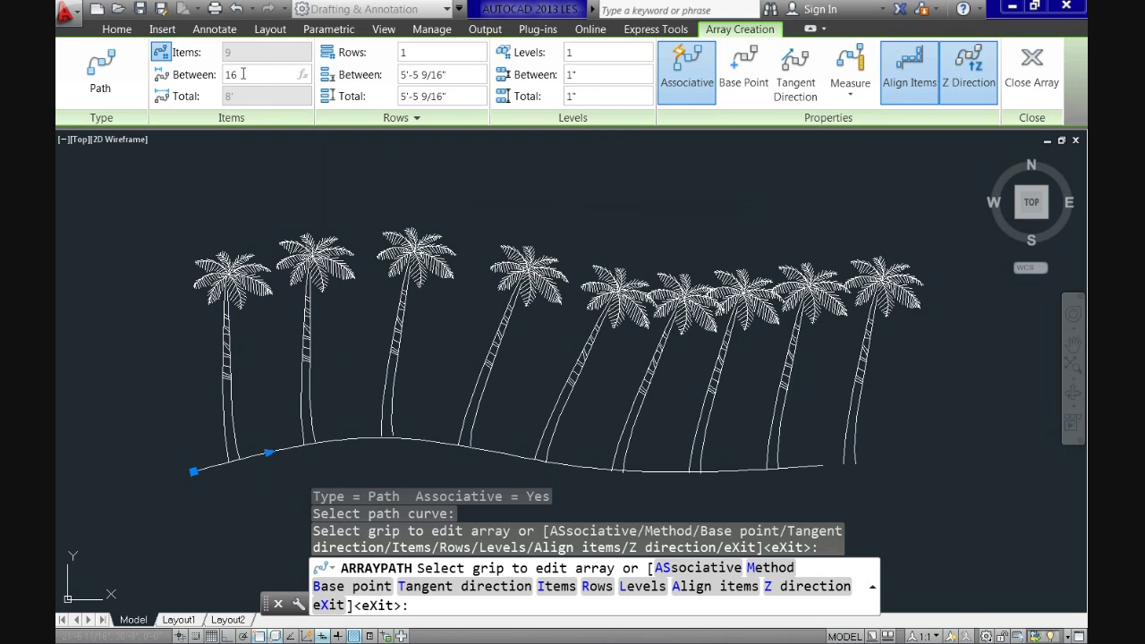
key(Return)
scroll(529, 257, down, 2)
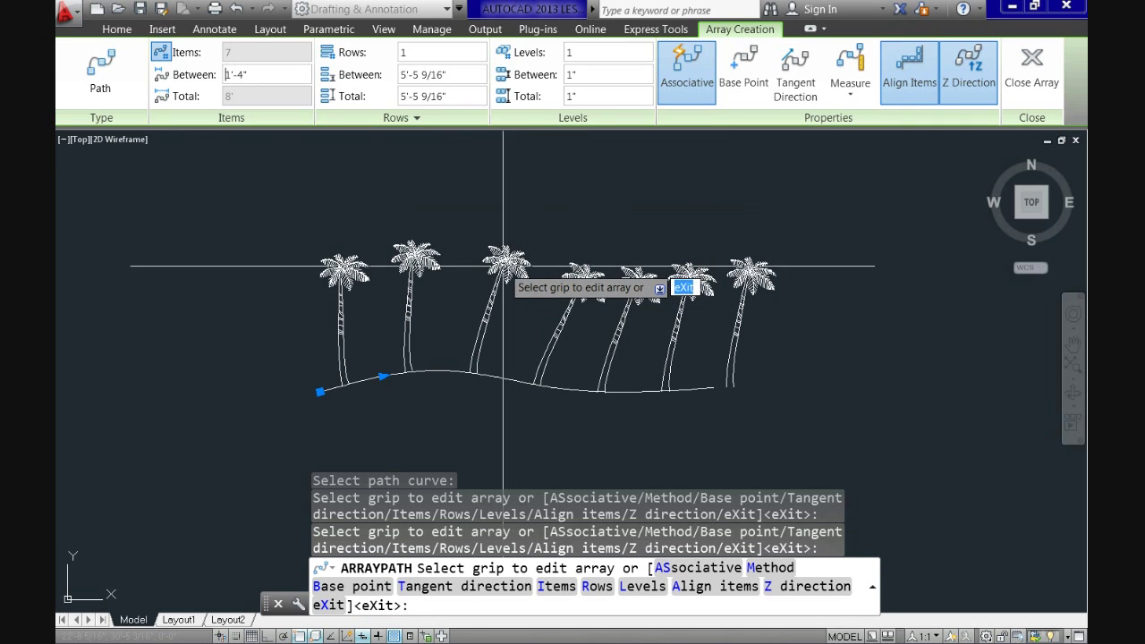
key(Return)
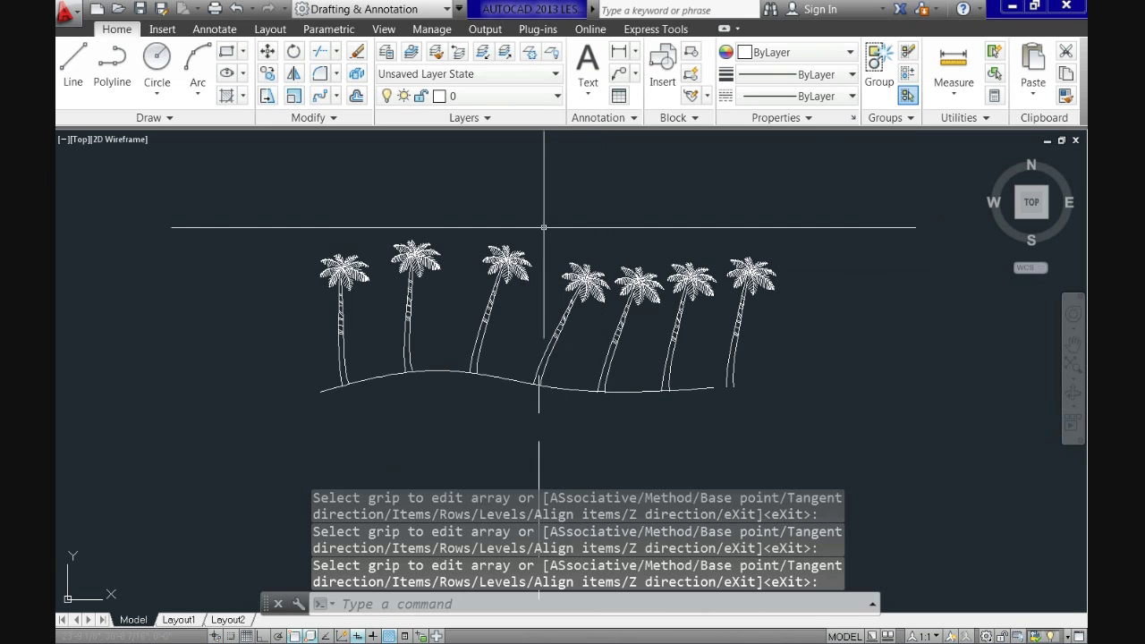
Bring the diamond-shaped rectangle into view, select it for Rotate, and pivot on its bottom corner.
scroll(455, 260, down, 4)
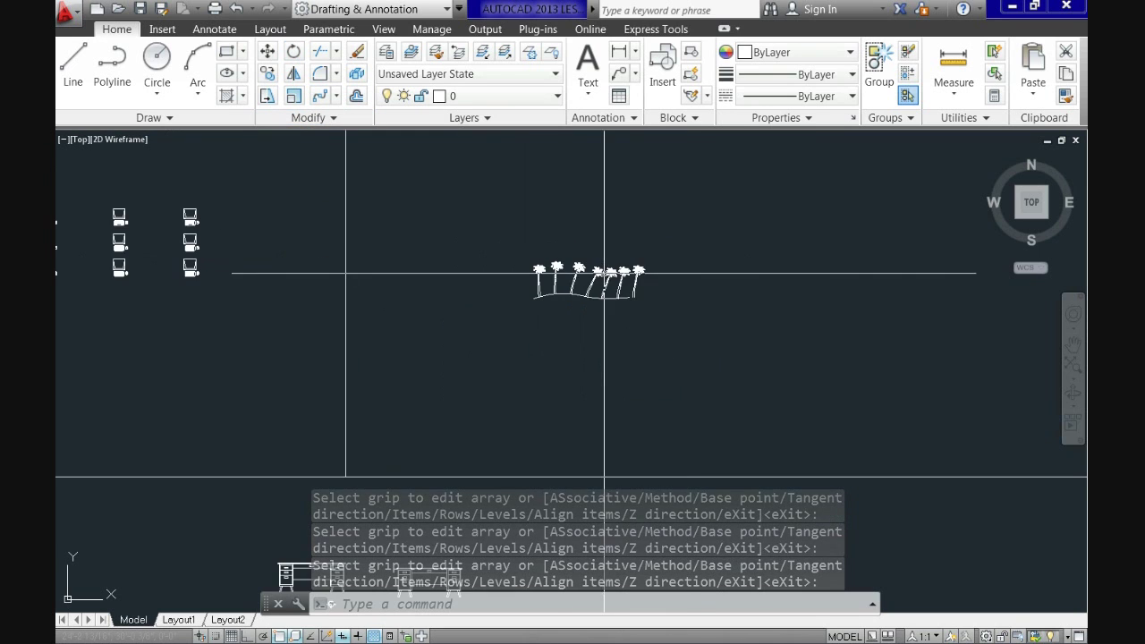
middle_drag(652, 301, 445, 442)
scroll(446, 442, up, 8)
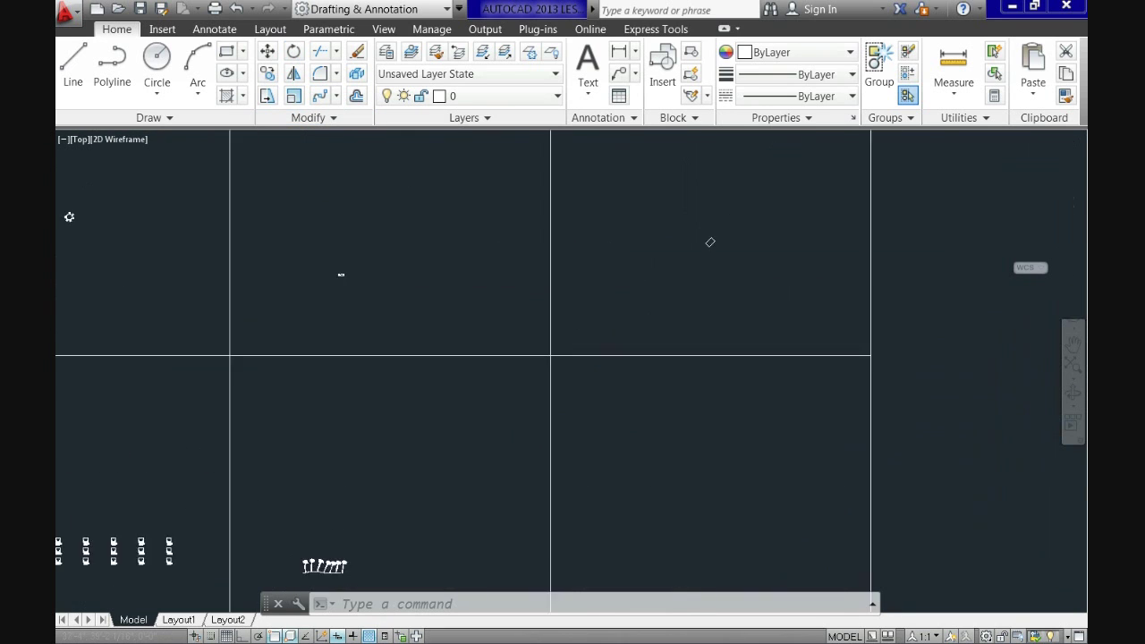
middle_drag(745, 190, 552, 366)
scroll(616, 388, up, 6)
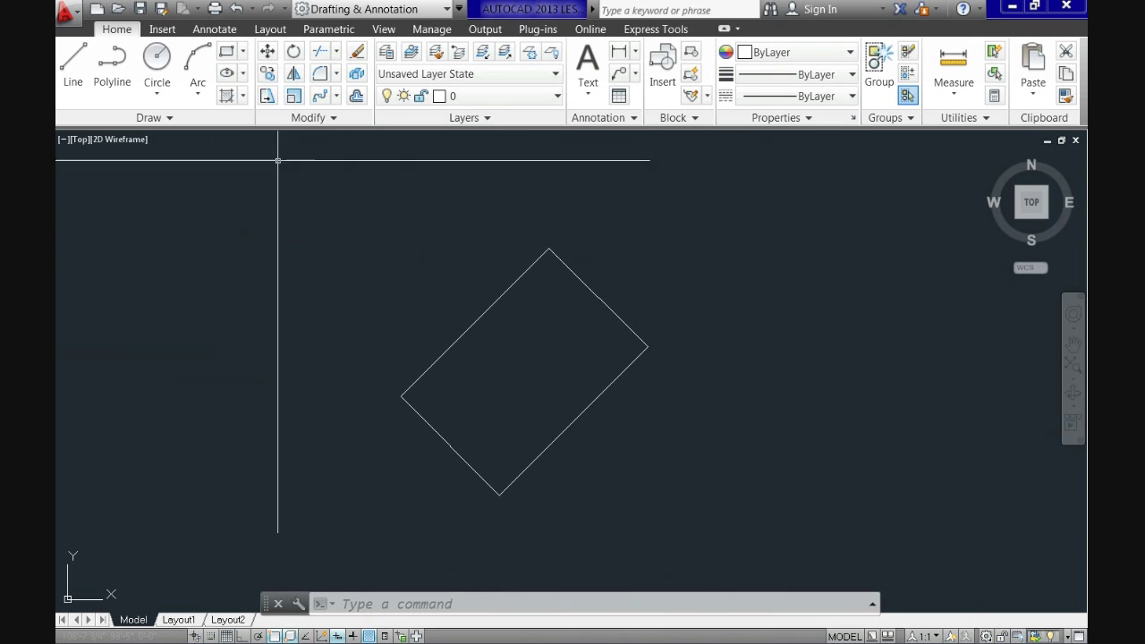
click(293, 54)
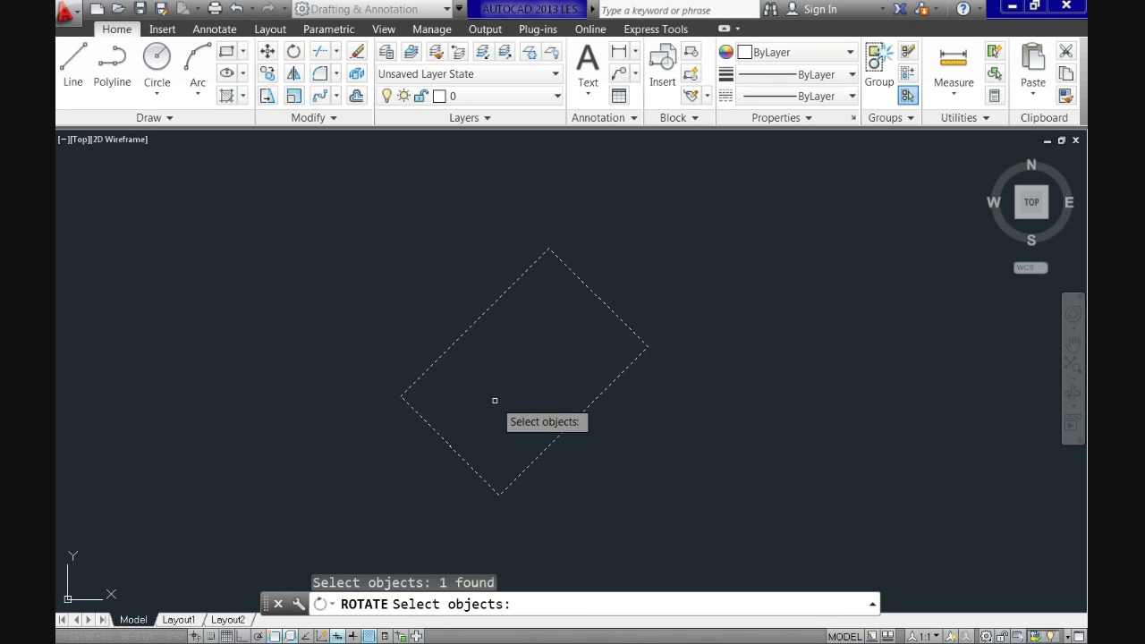
key(Return)
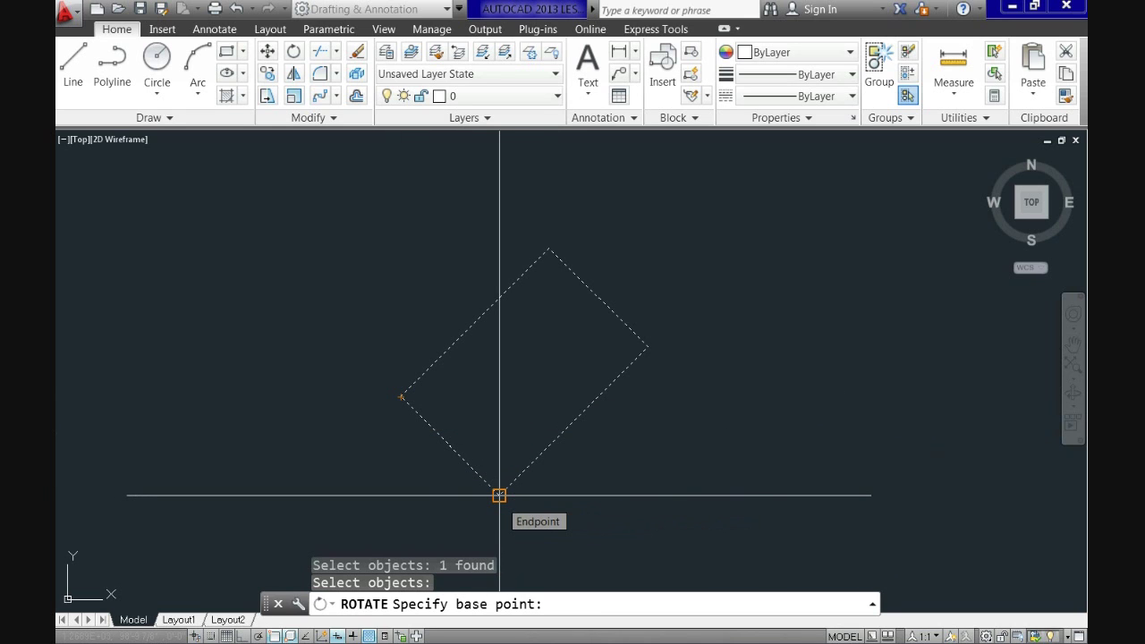
click(499, 495)
Turn the rectangle about its bottom corner to a shallower angle, toggling Ortho and Polar tracking.
scroll(668, 466, down, 3)
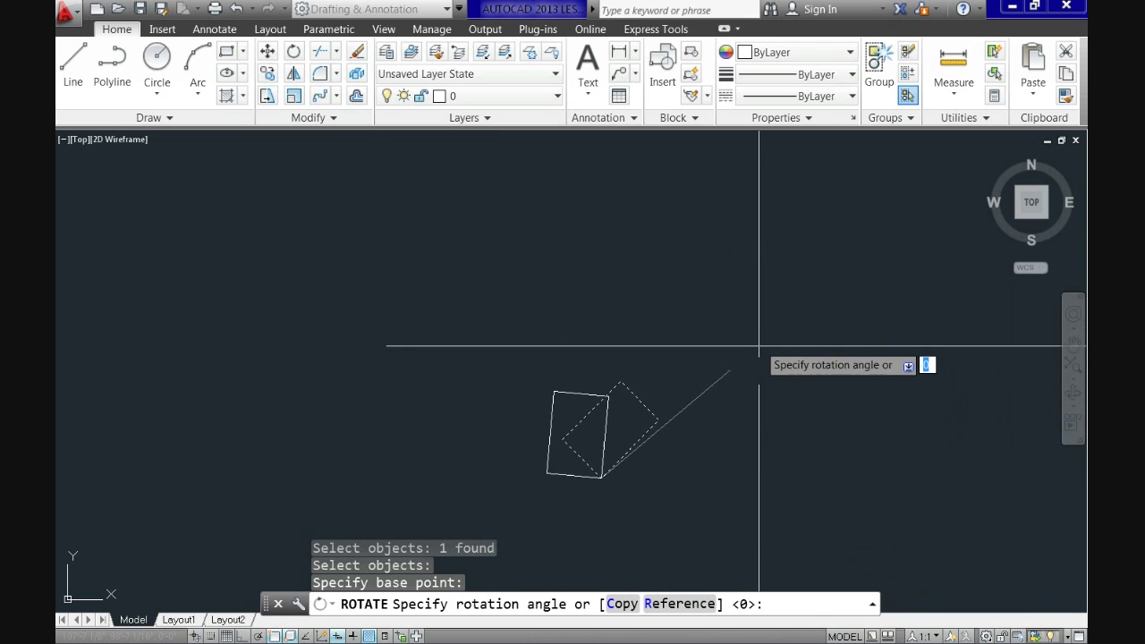
key(F8)
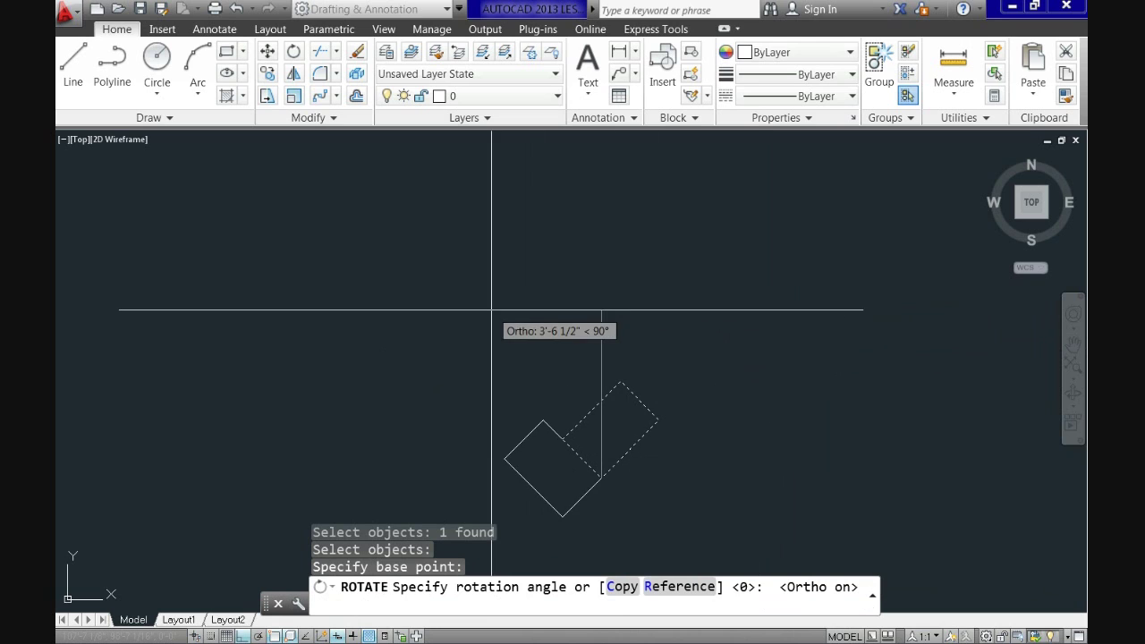
middle_drag(728, 477, 711, 327)
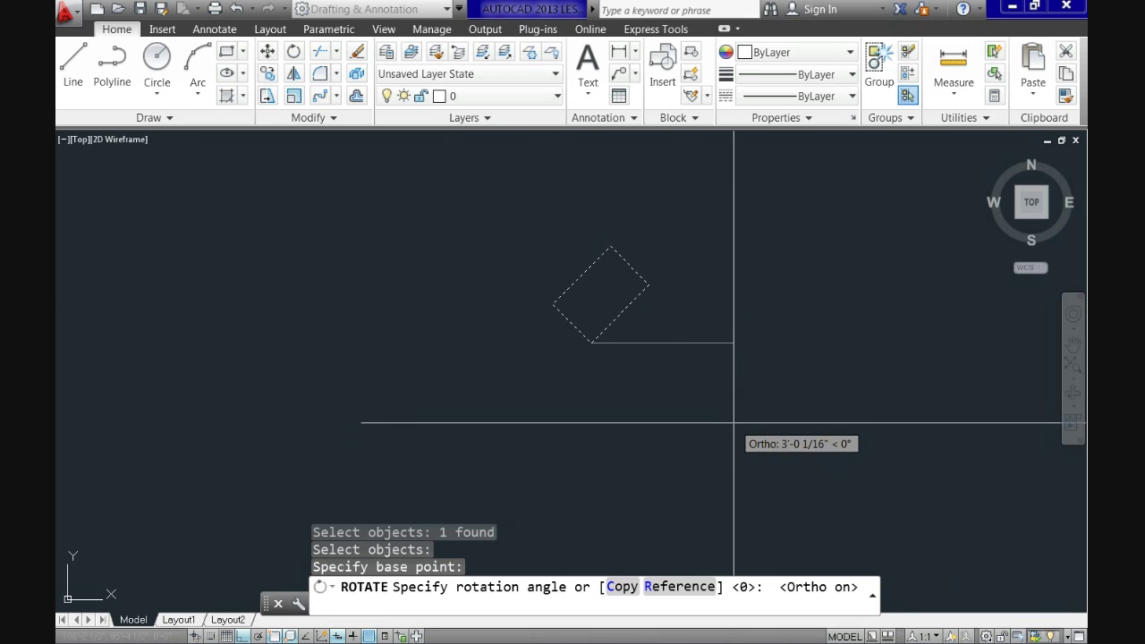
key(F10)
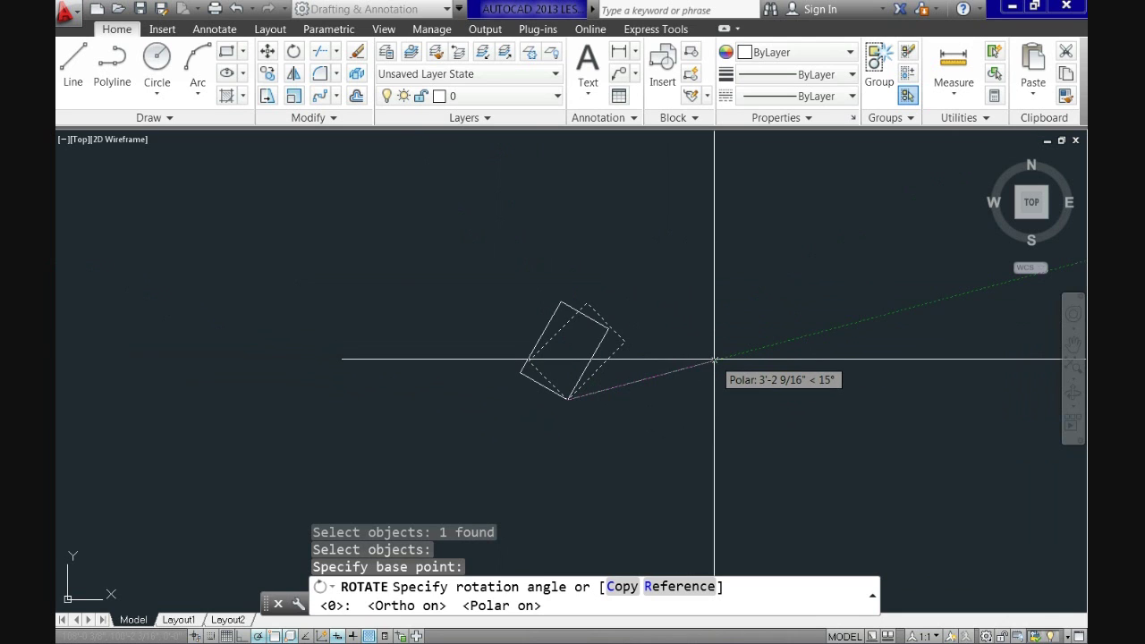
key(F10)
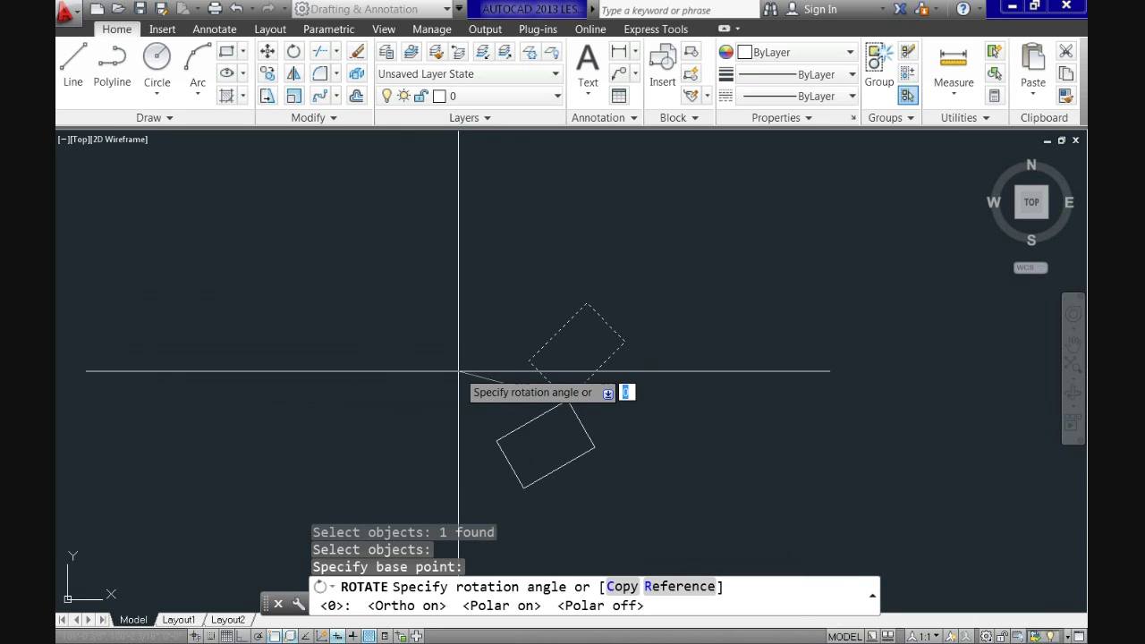
key(Return)
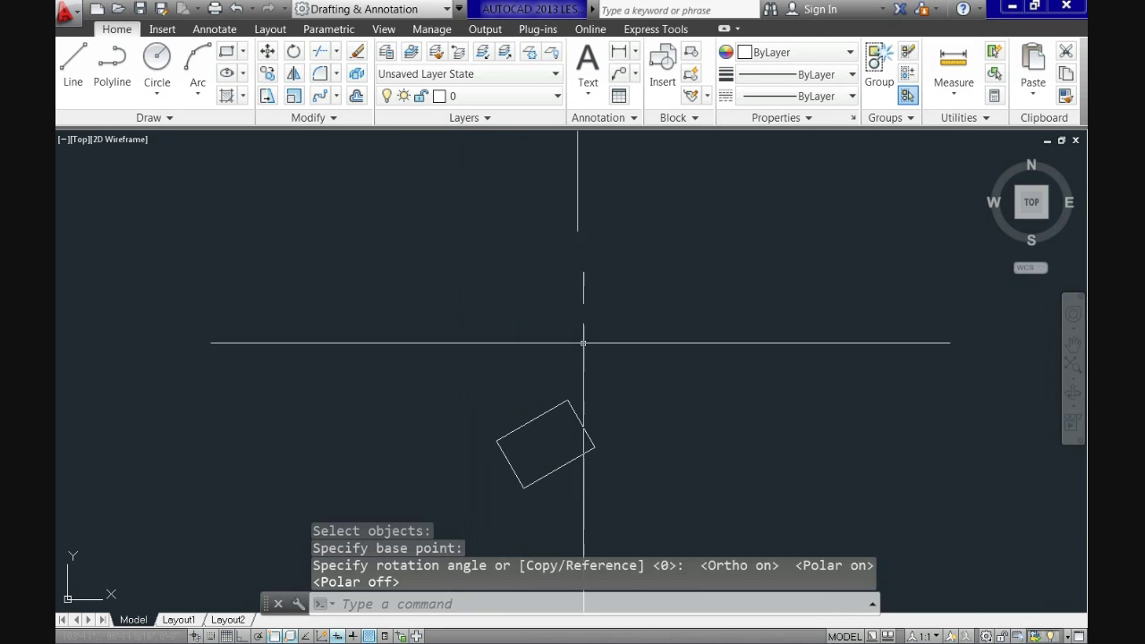
middle_drag(583, 441, 621, 364)
Undo the previous rotation of the rectangle.
scroll(597, 351, up, 4)
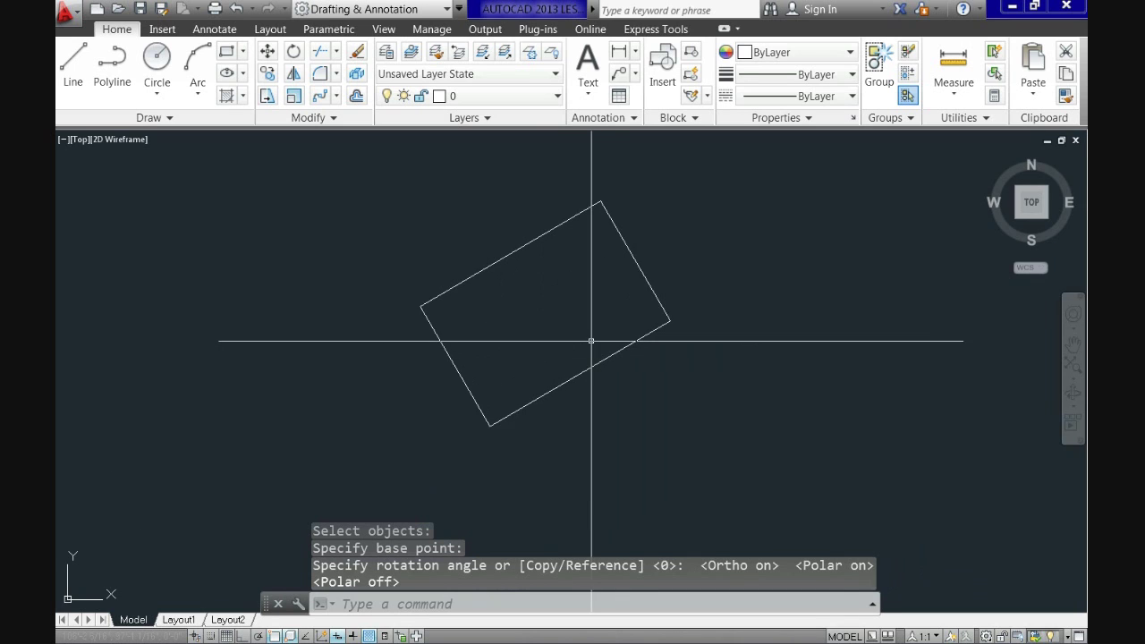
scroll(571, 315, down, 3)
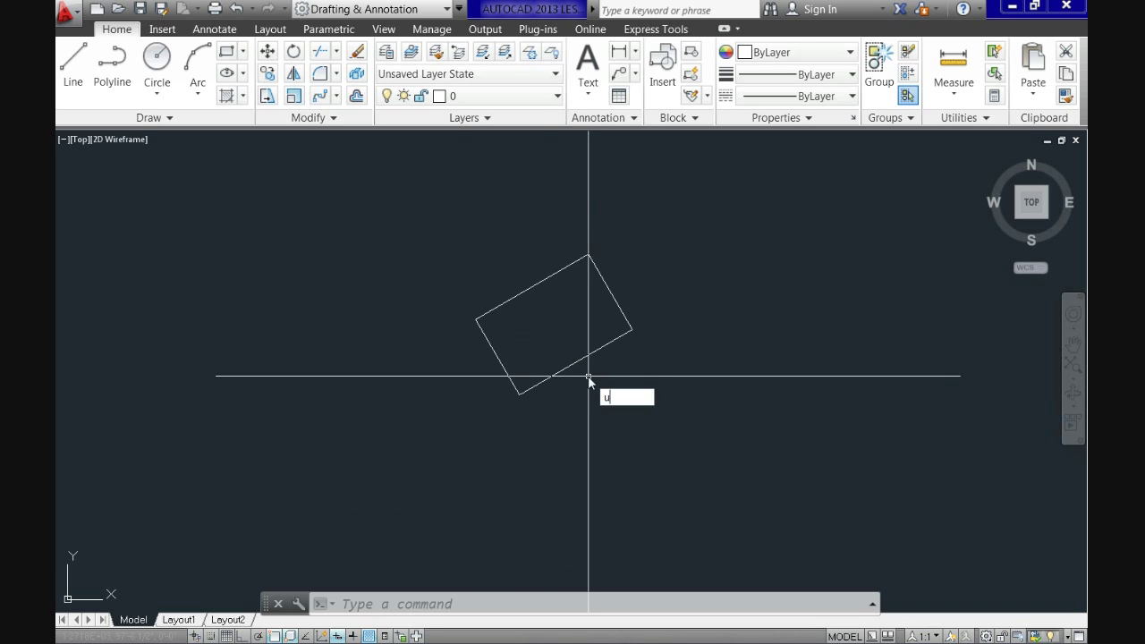
key(Return)
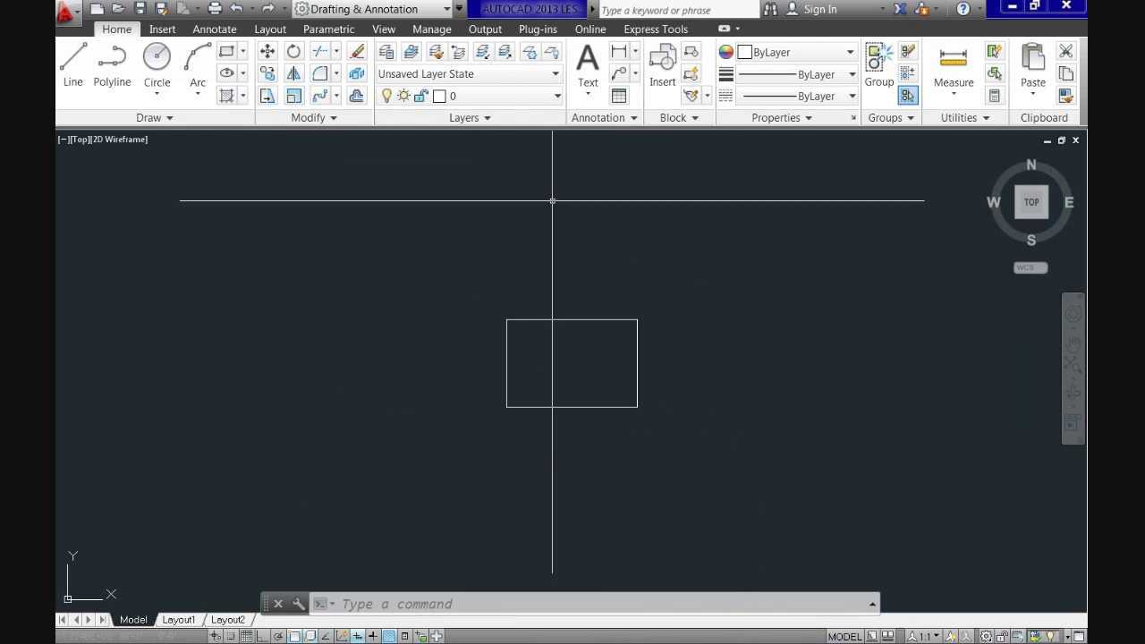
Rotate the rectangle -45° about its lower-left corner.
click(293, 52)
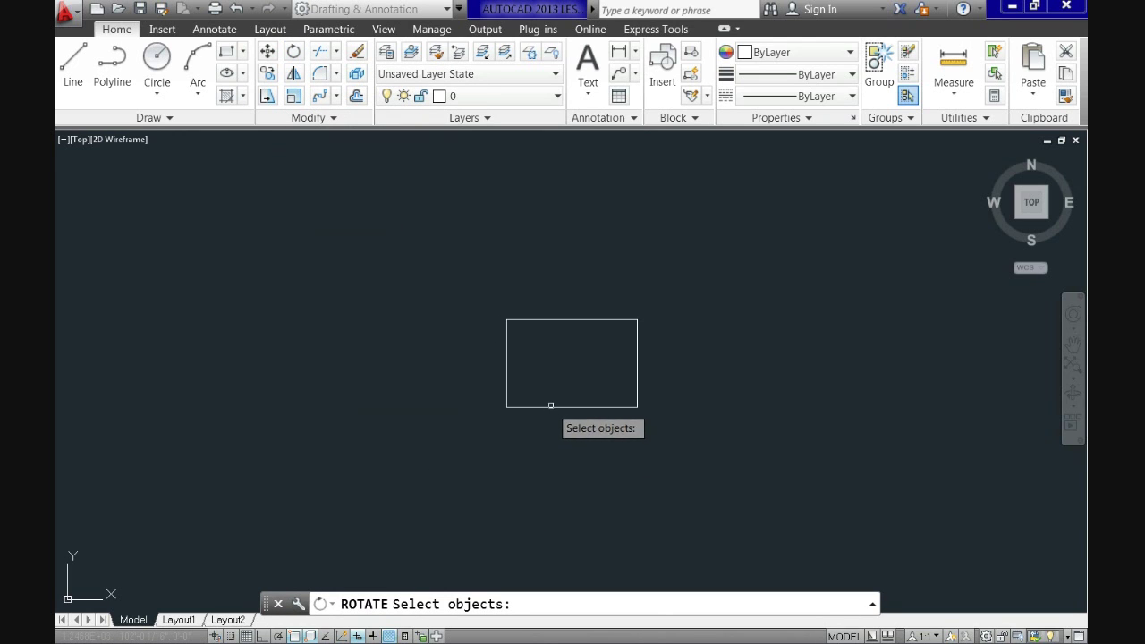
key(Return)
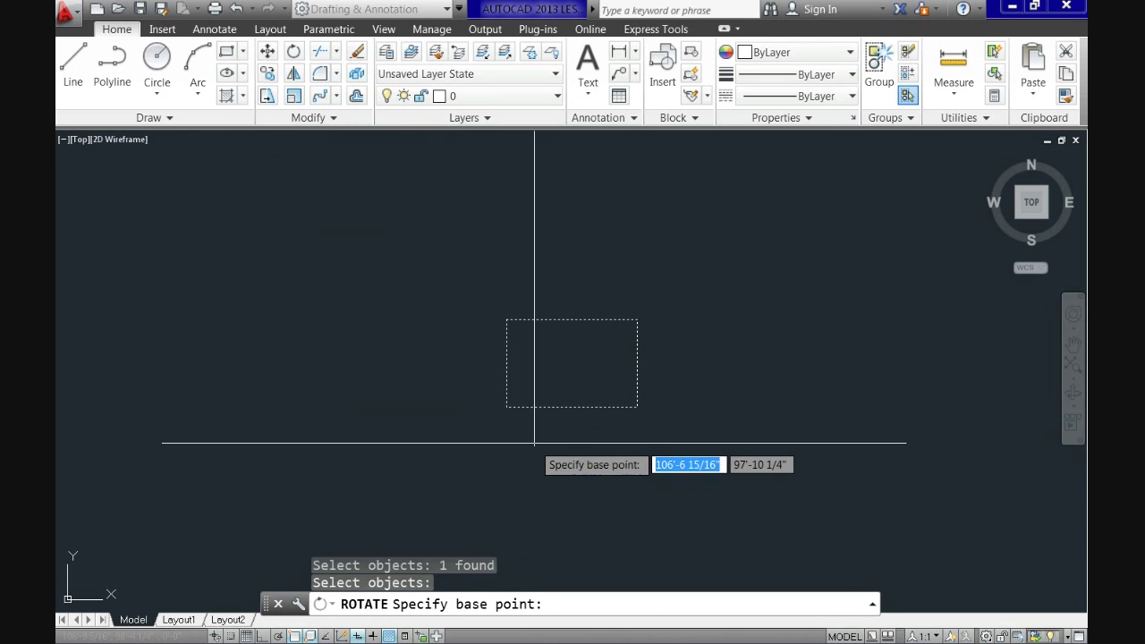
click(507, 407)
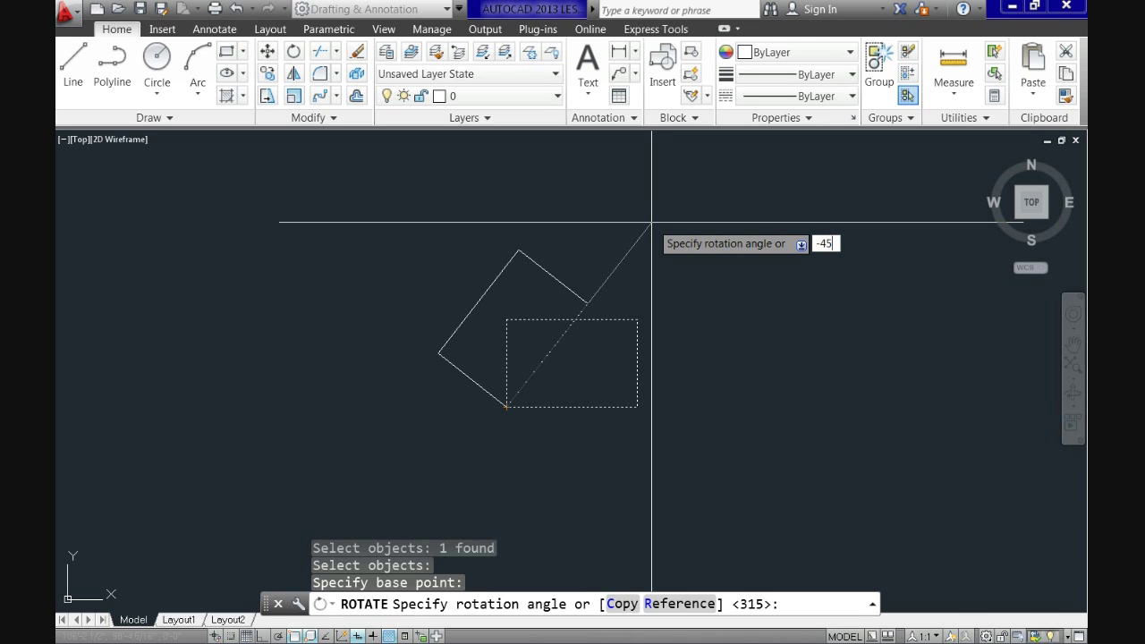
key(Return)
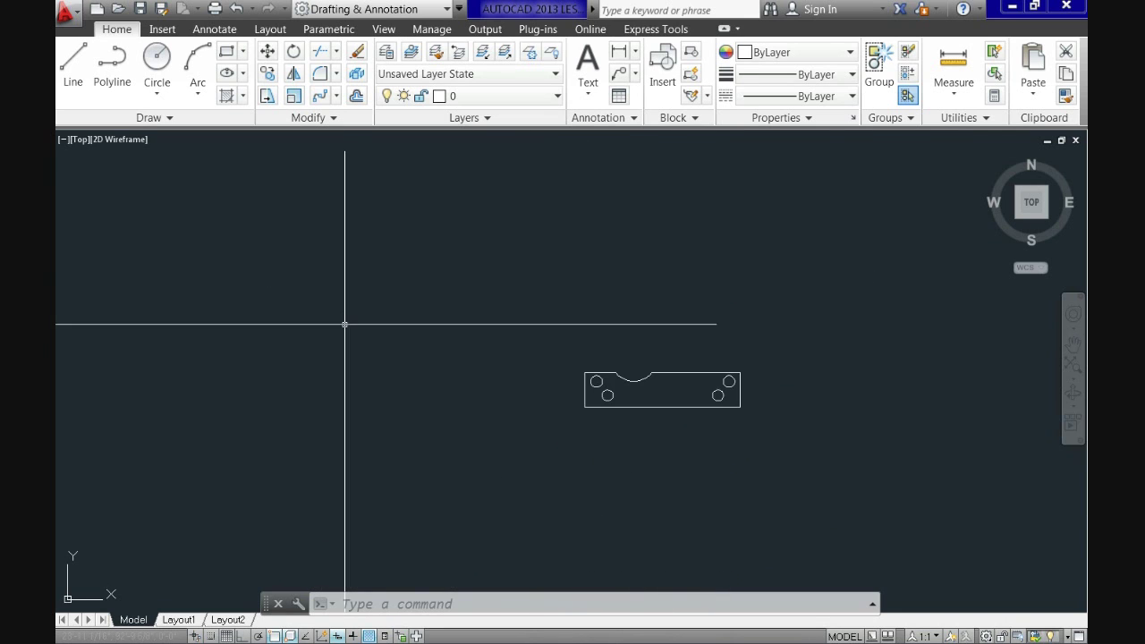
scroll(614, 424, up, 3)
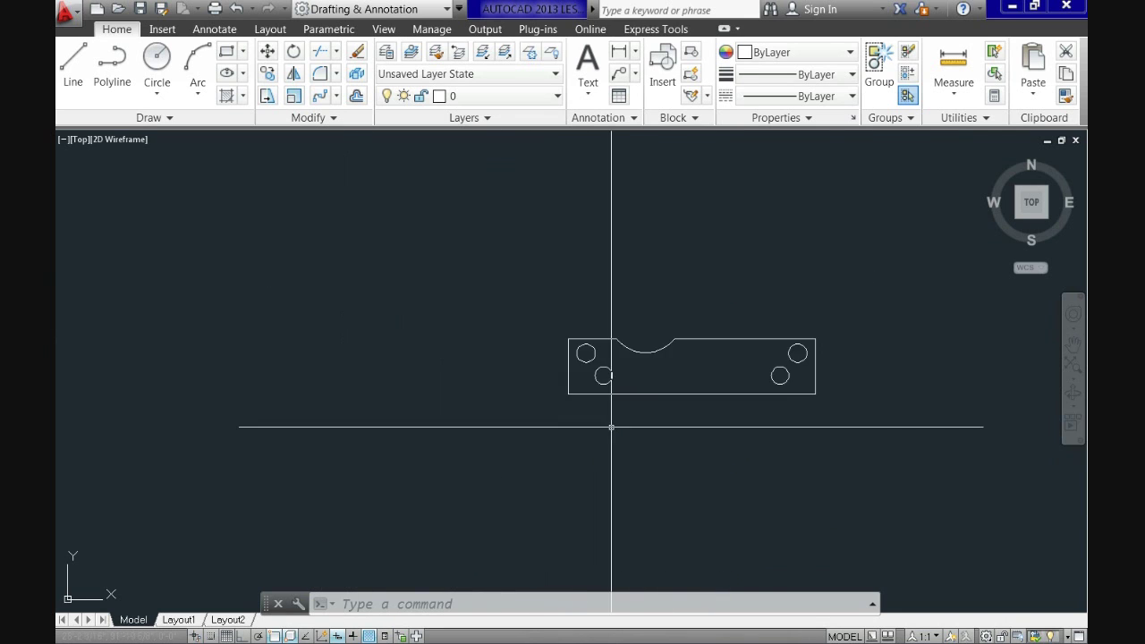
scroll(685, 347, up, 3)
scroll(686, 348, down, 3)
middle_drag(668, 348, 548, 390)
scroll(513, 396, up, 4)
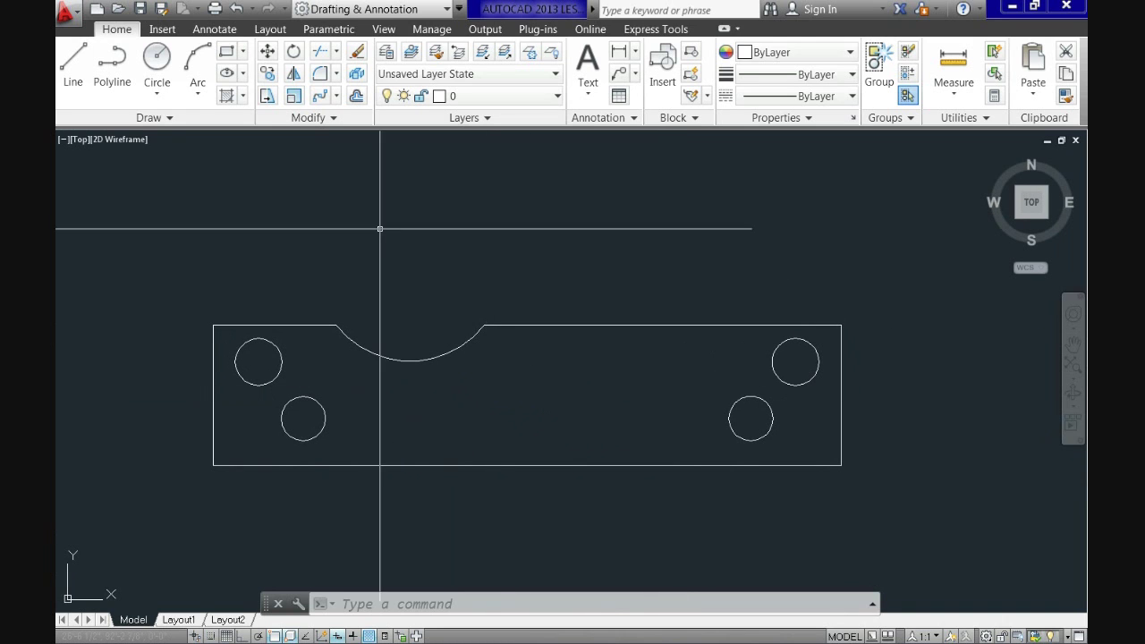
scroll(511, 396, down, 2)
middle_drag(554, 402, 456, 385)
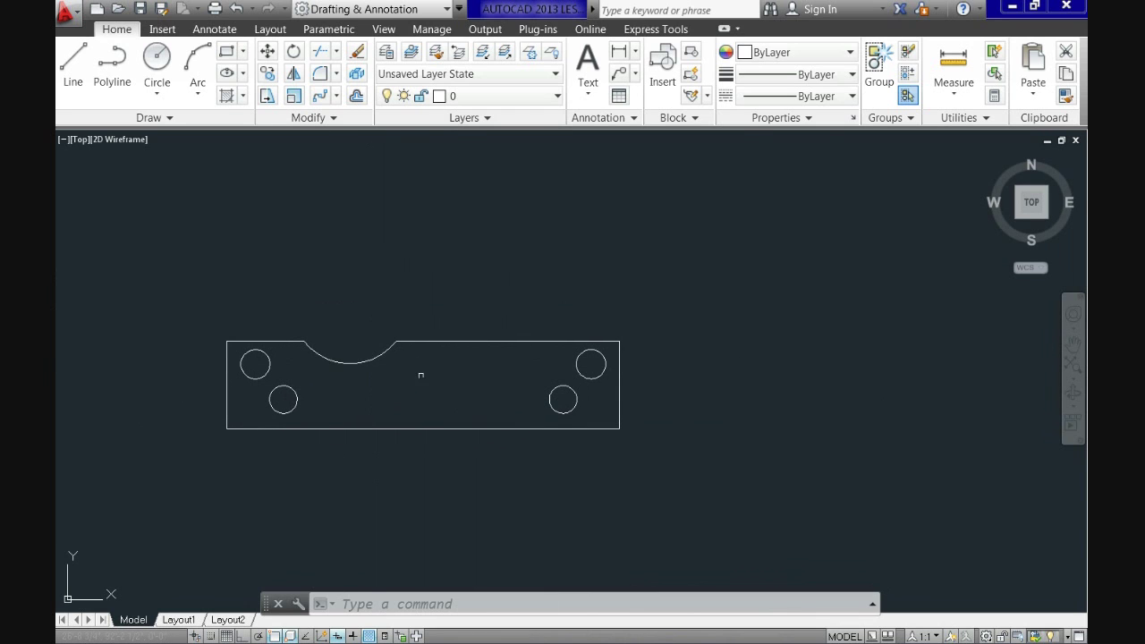
click(707, 495)
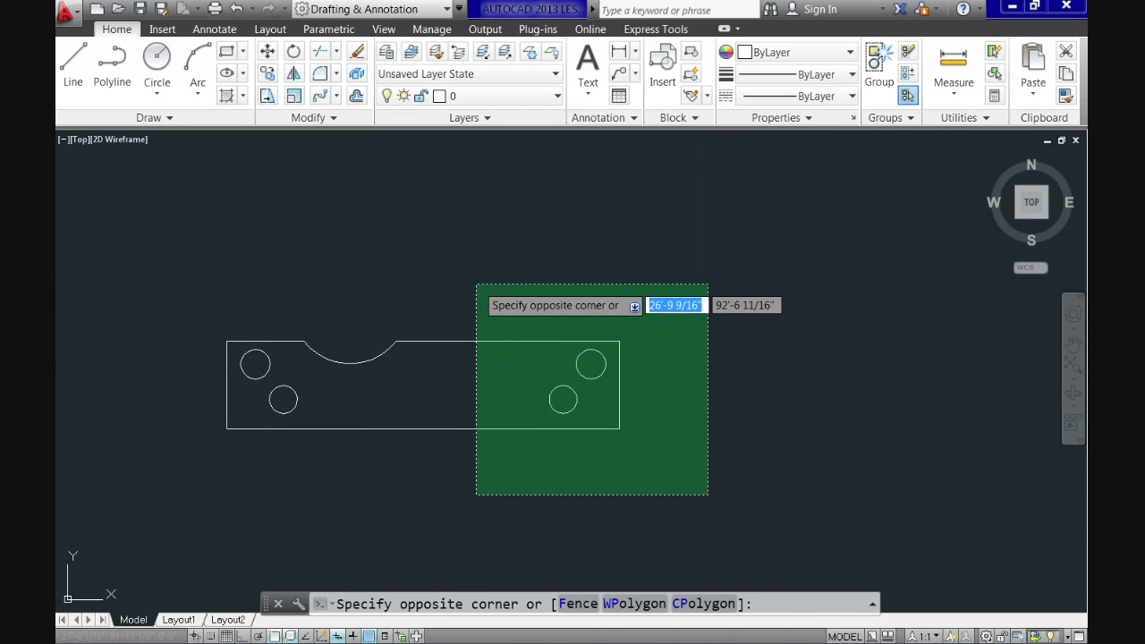
click(475, 283)
key(Escape)
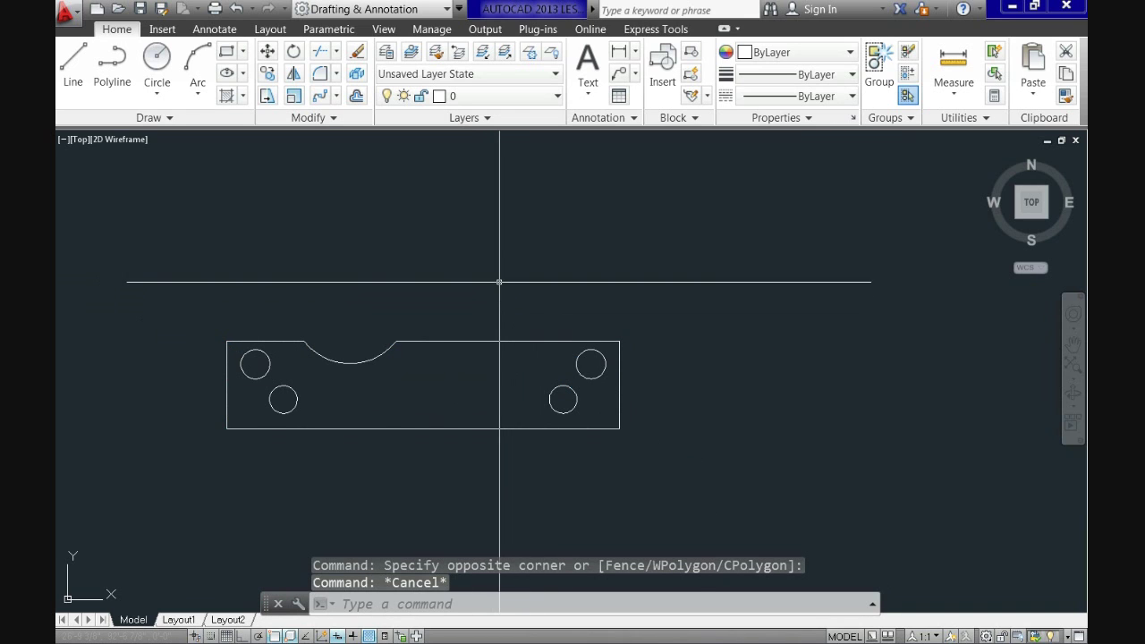
click(497, 279)
click(660, 452)
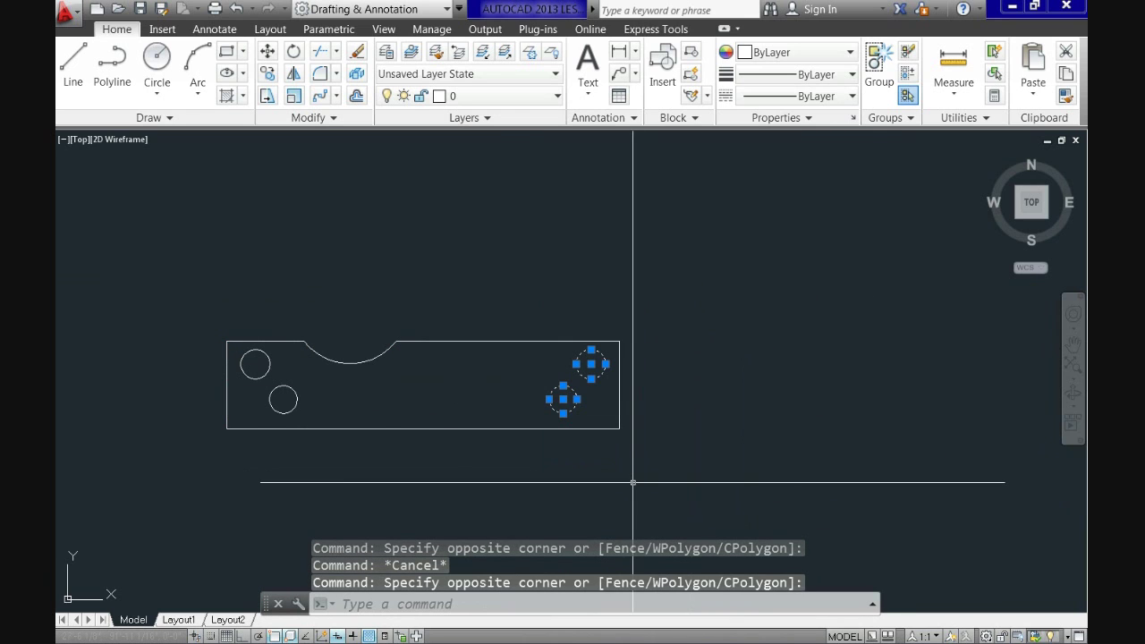
key(Escape)
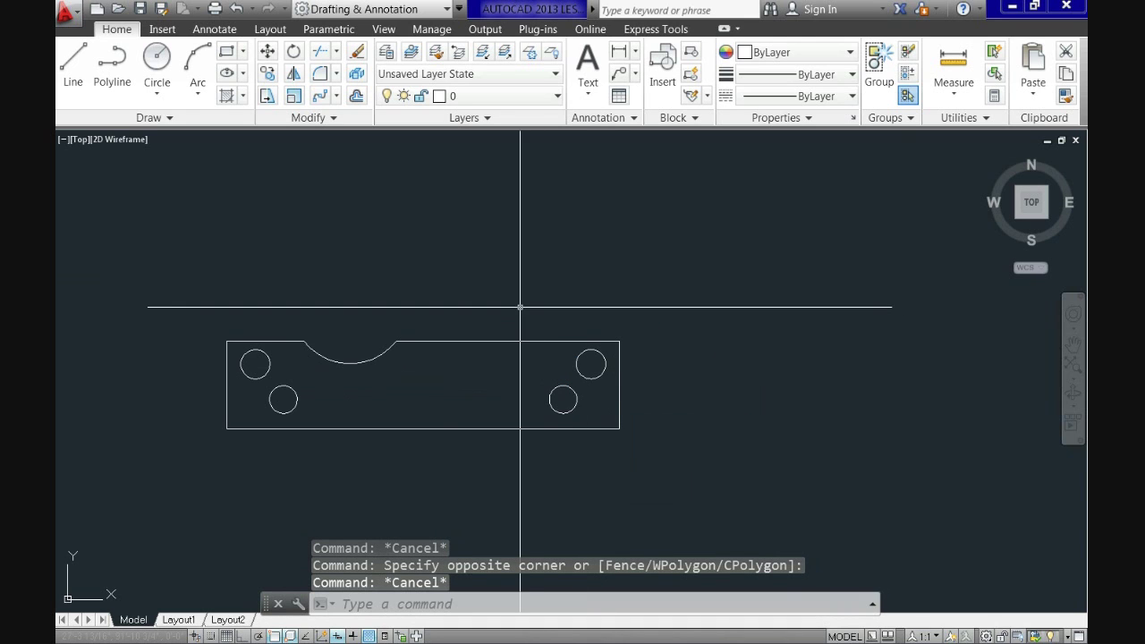
click(660, 463)
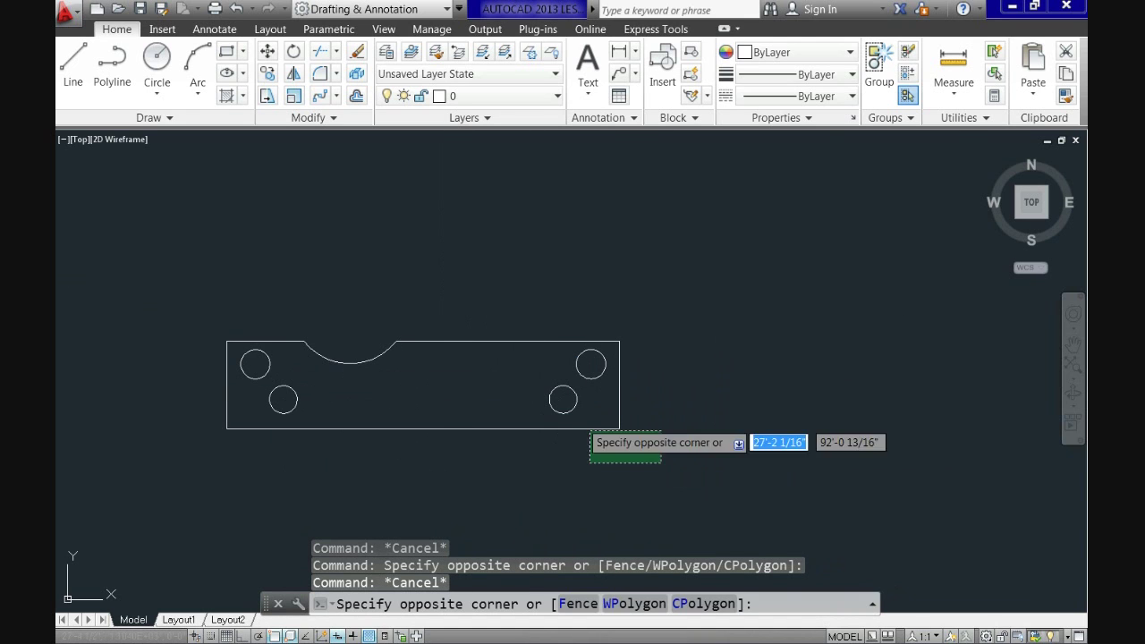
click(515, 332)
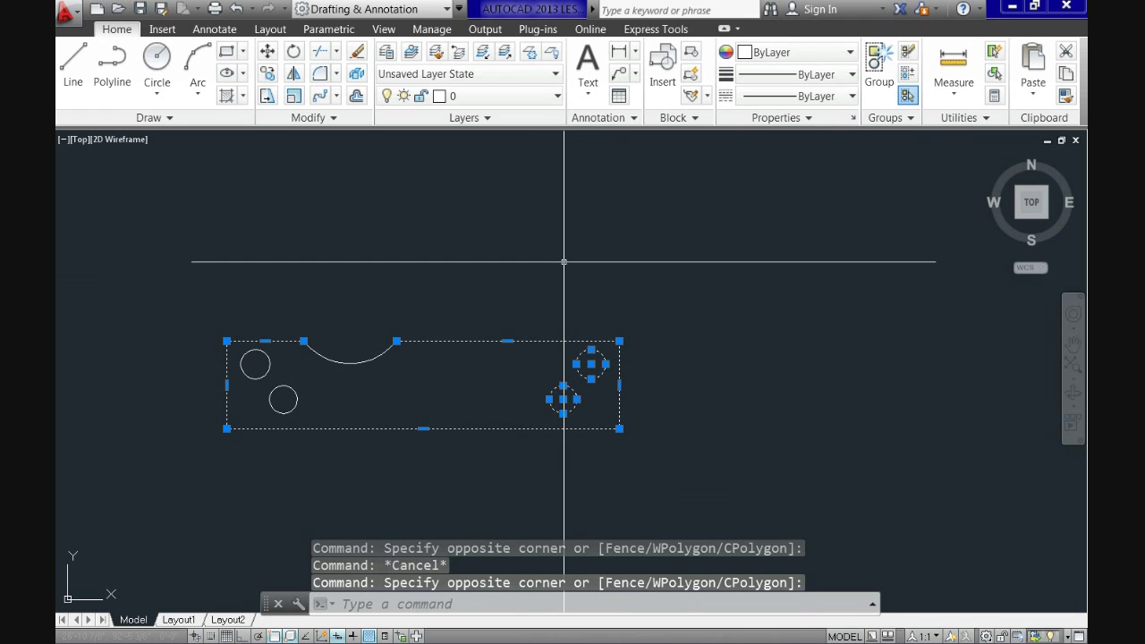
key(Escape)
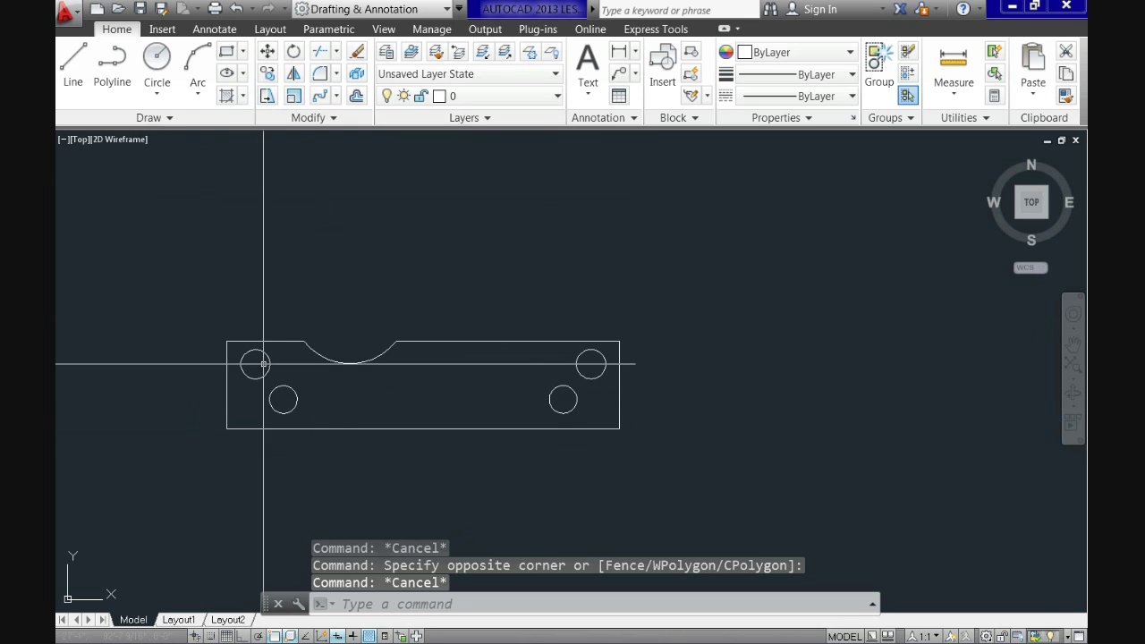
click(267, 97)
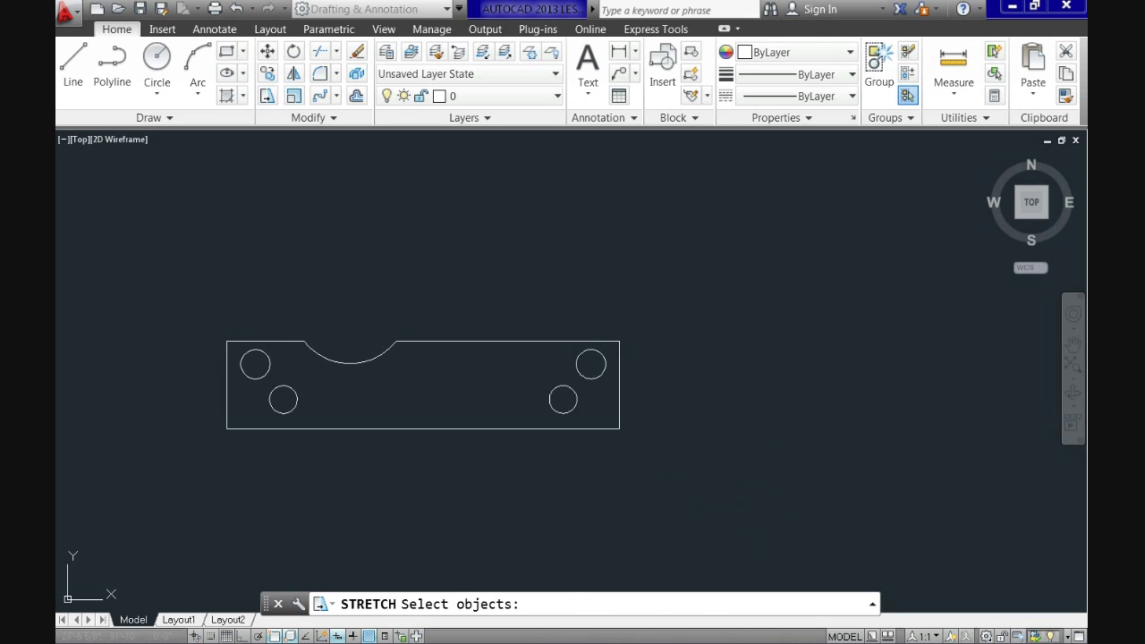
click(704, 503)
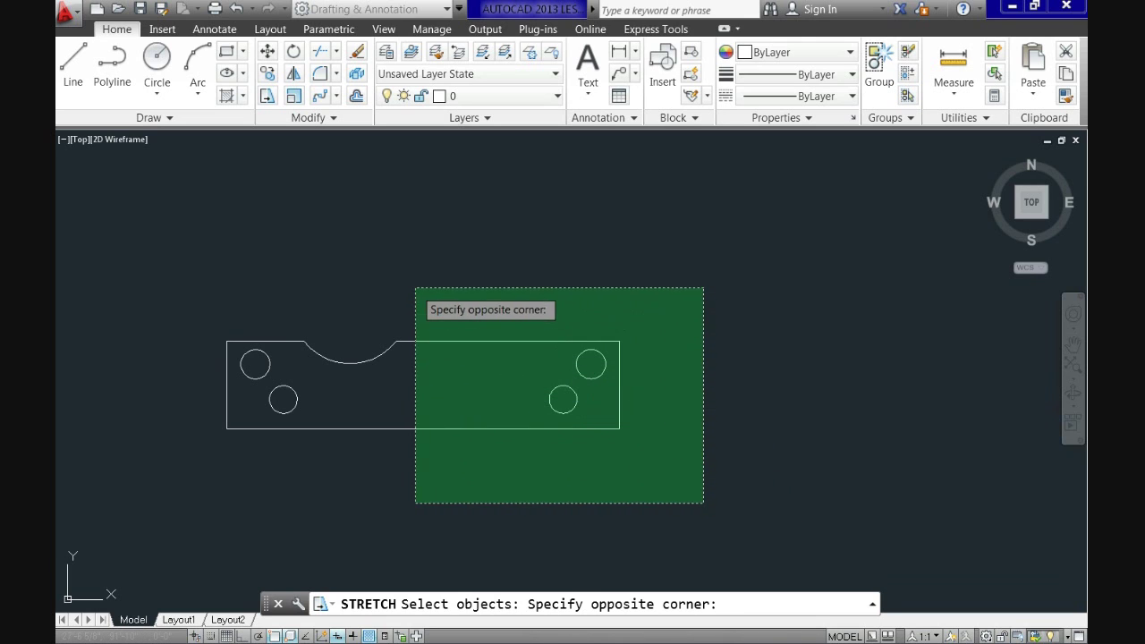
click(438, 293)
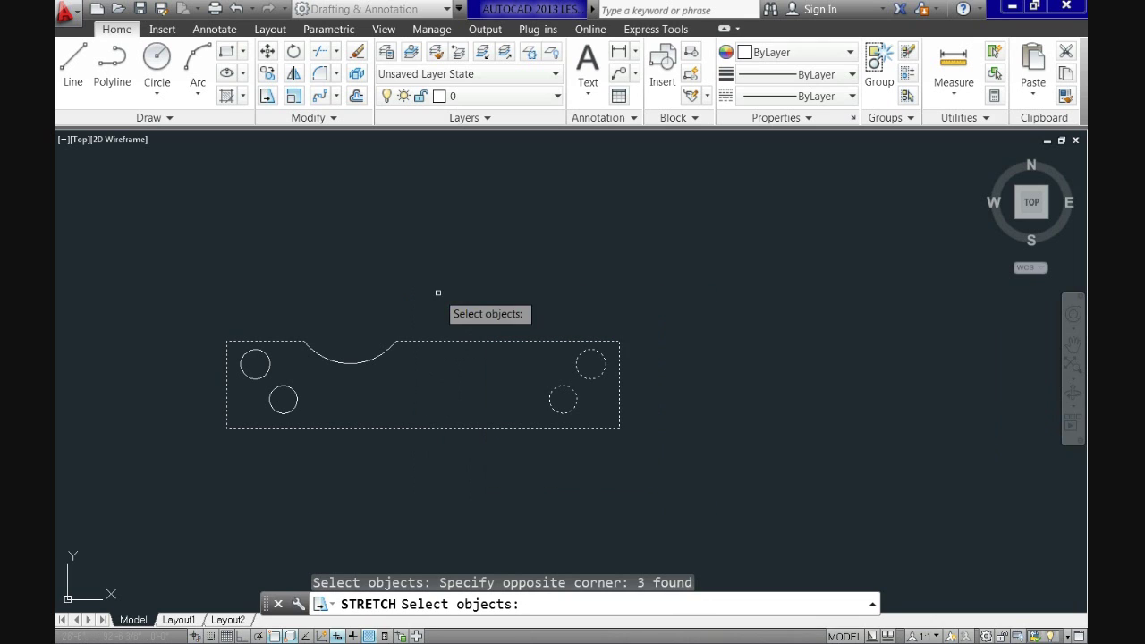
key(Return)
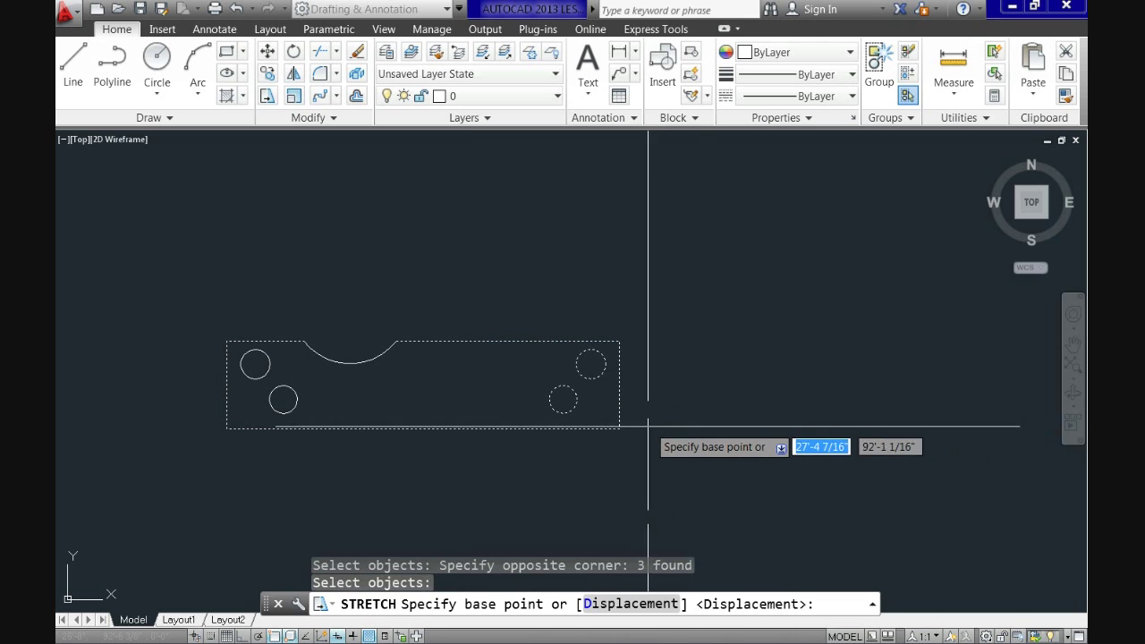
click(664, 454)
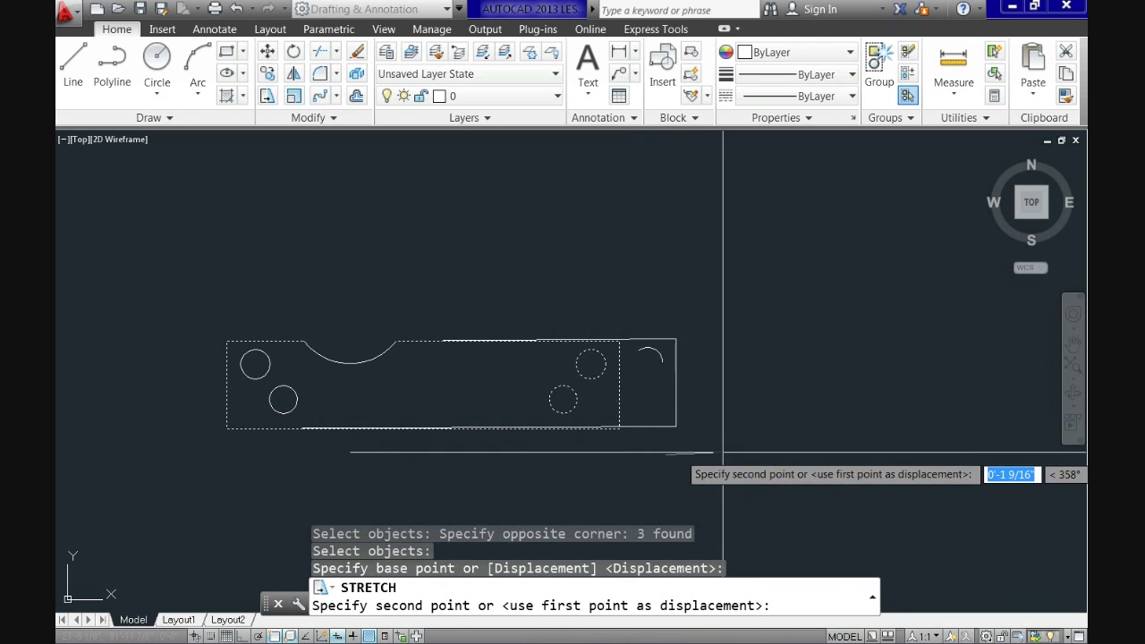
scroll(749, 451, down, 2)
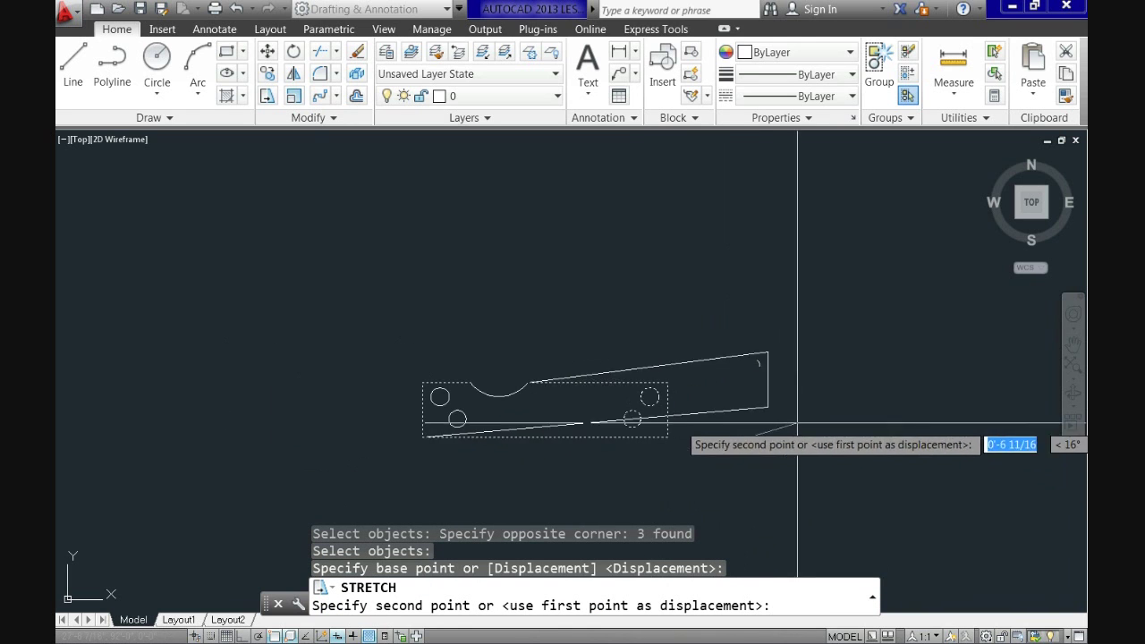
mouse_move(797, 434)
middle_down()
mouse_move(641, 408)
mouse_move(614, 439)
middle_up()
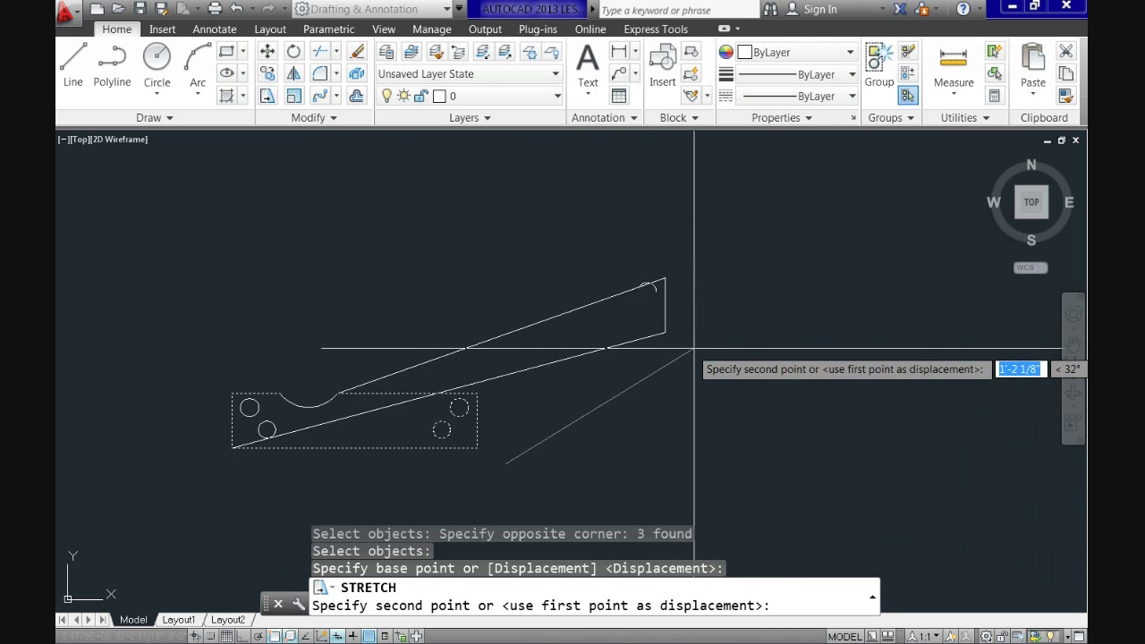
click(708, 365)
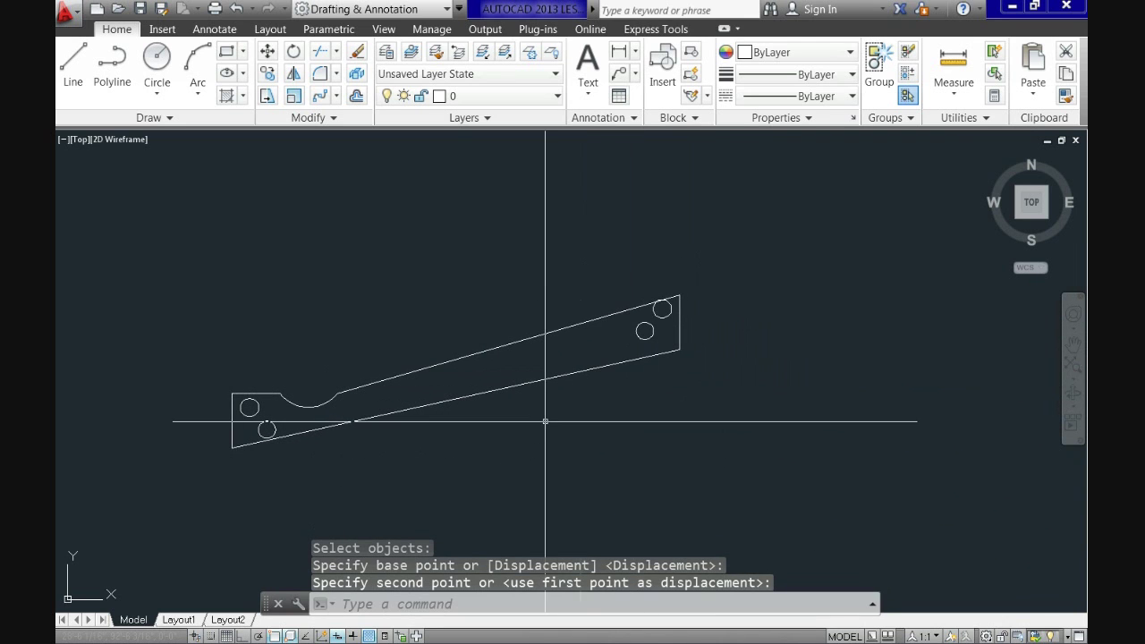
middle_drag(550, 421, 629, 414)
scroll(629, 414, up, 2)
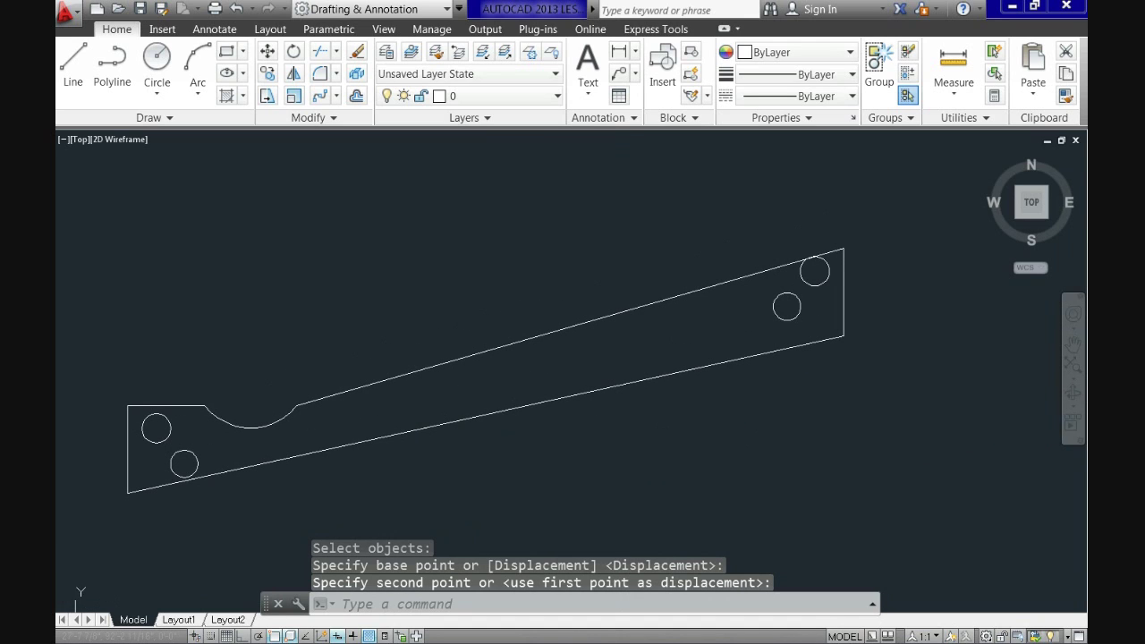
text(u)
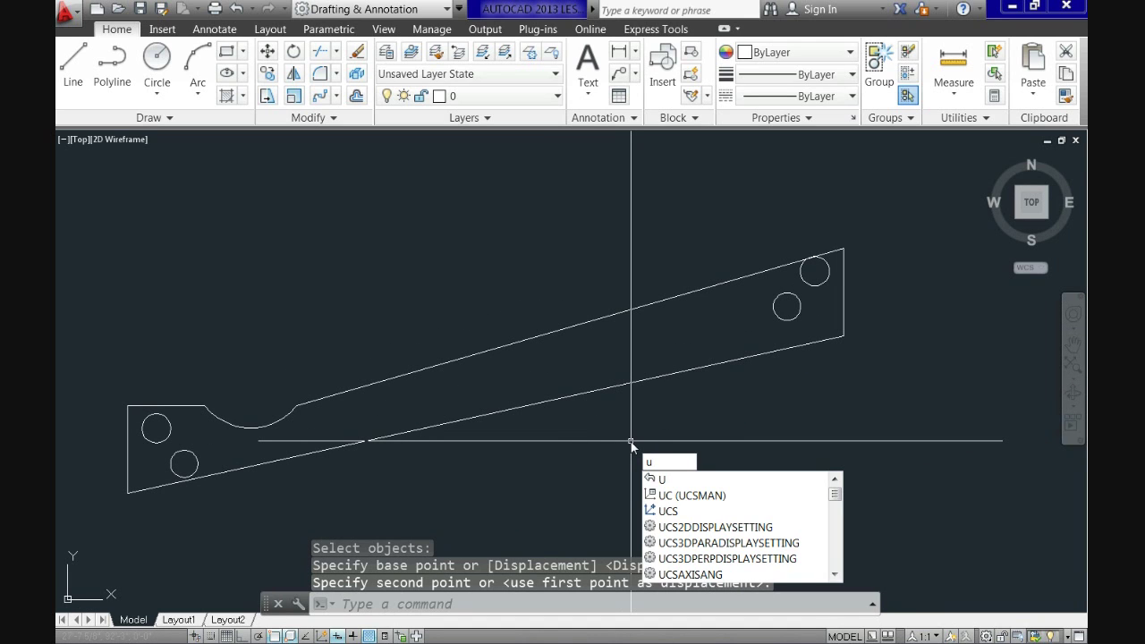
key(Return)
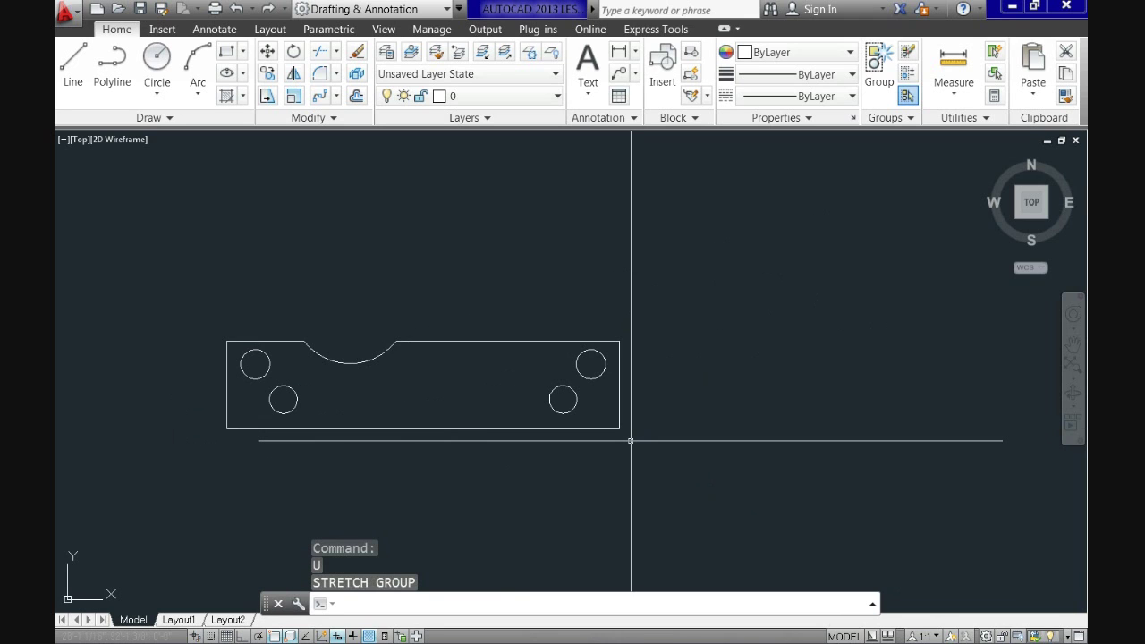
Start Stretch and crossing-select the plate's right end with its two right-hand holes.
scroll(630, 443, up, 2)
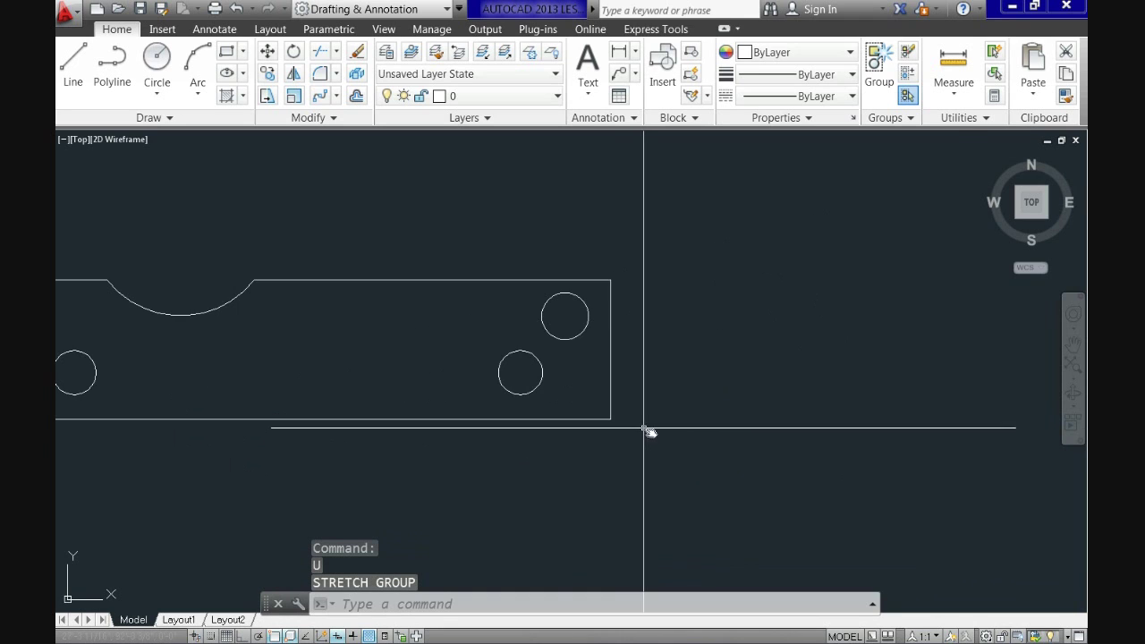
mouse_move(642, 426)
middle_down()
mouse_move(718, 460)
mouse_move(642, 446)
middle_up()
scroll(719, 459, down, 2)
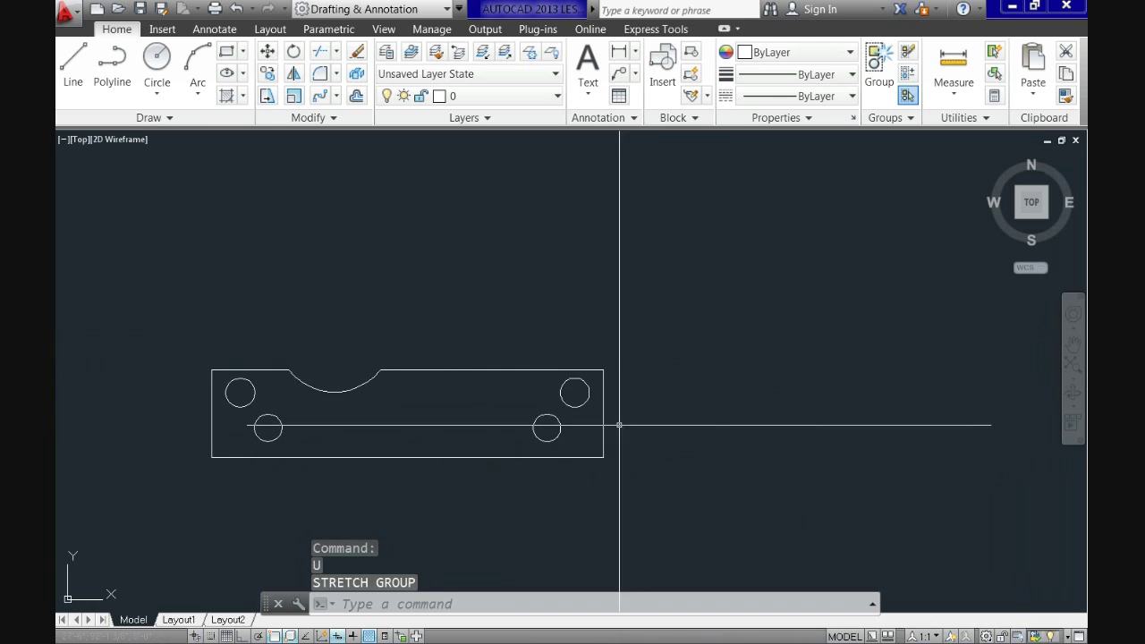
click(265, 97)
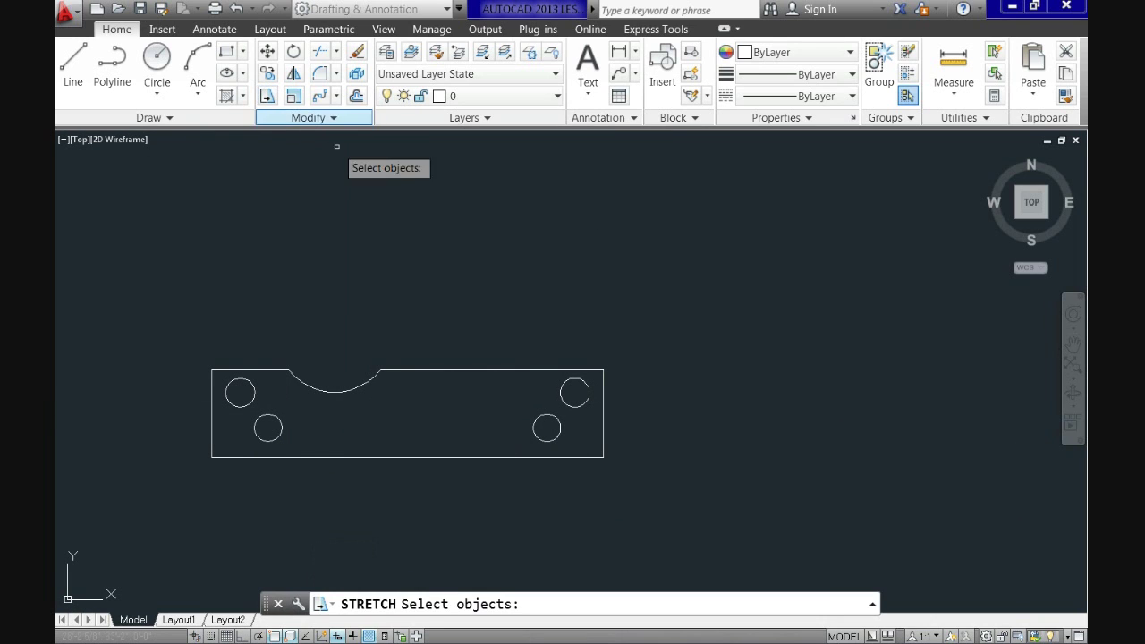
click(682, 508)
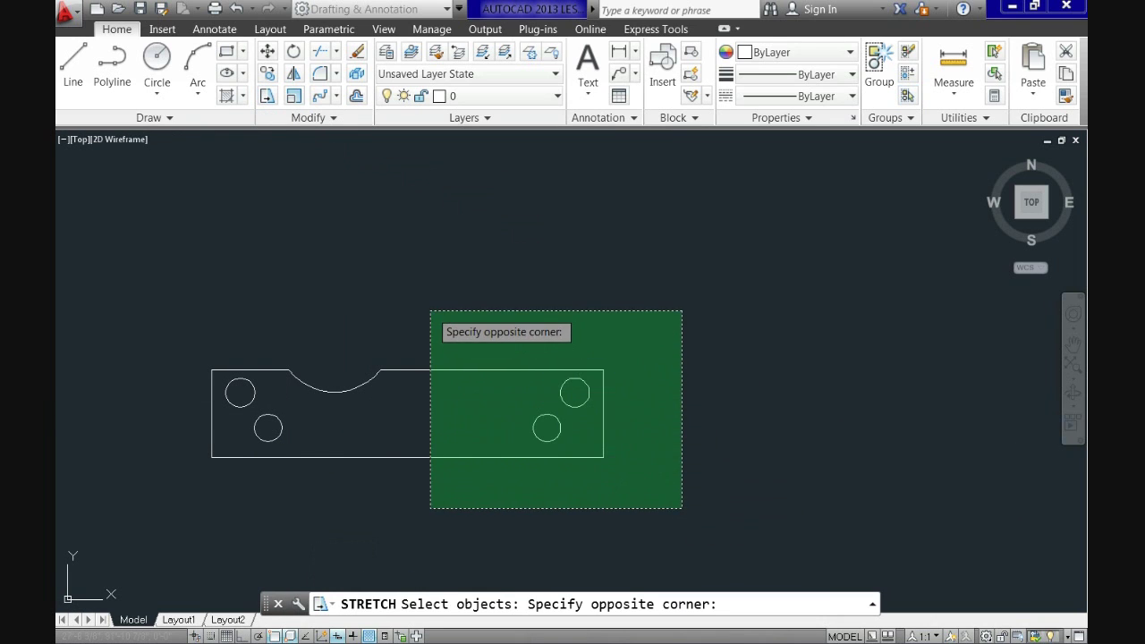
click(420, 308)
key(Return)
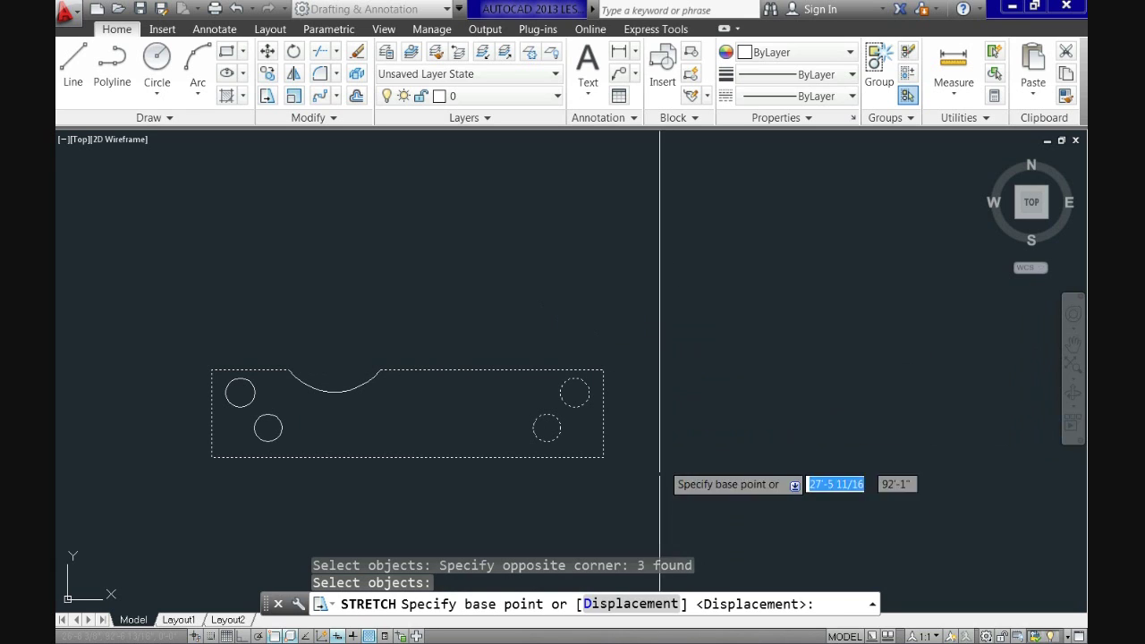
Stretch the selection by a 6,0 displacement to lengthen the plate 6 inches right.
click(626, 604)
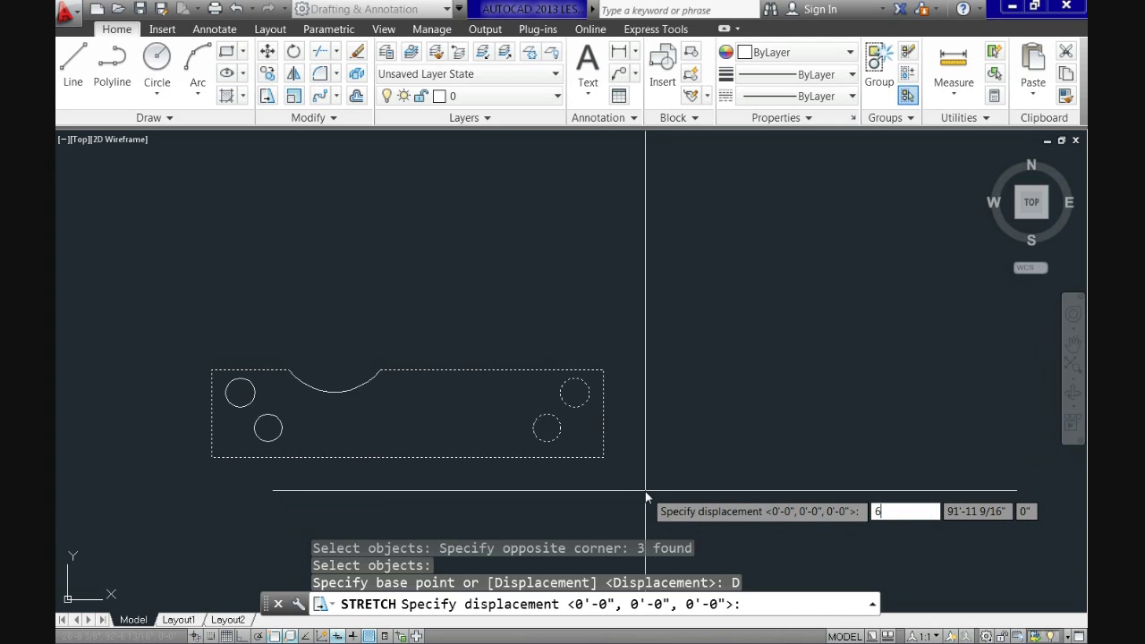
text(6)
key(Tab)
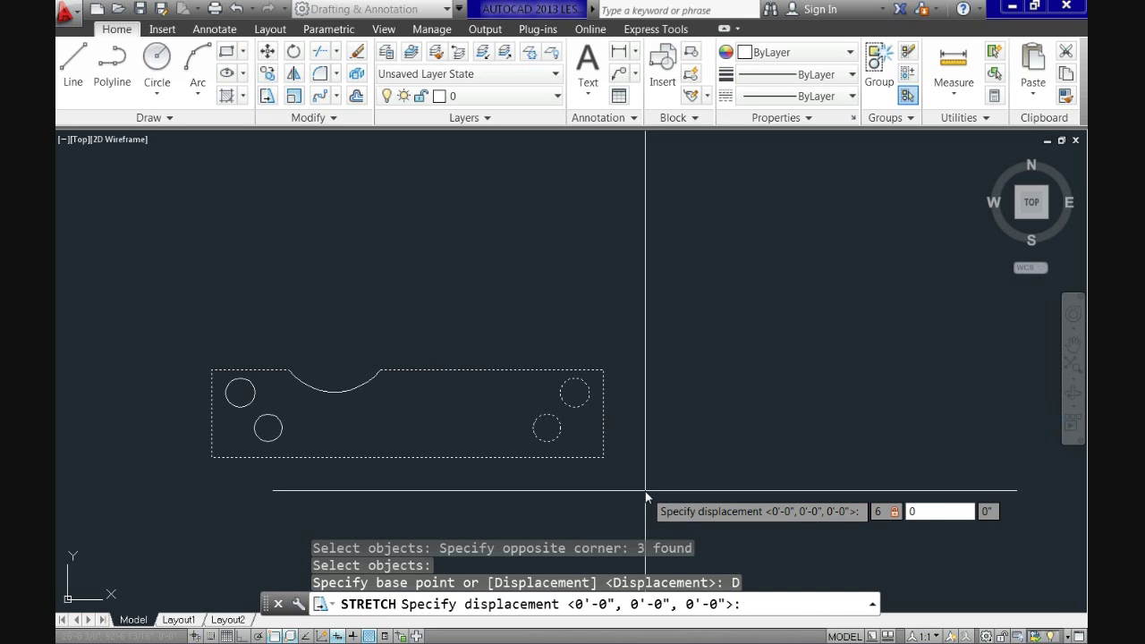
text(0)
key(Return)
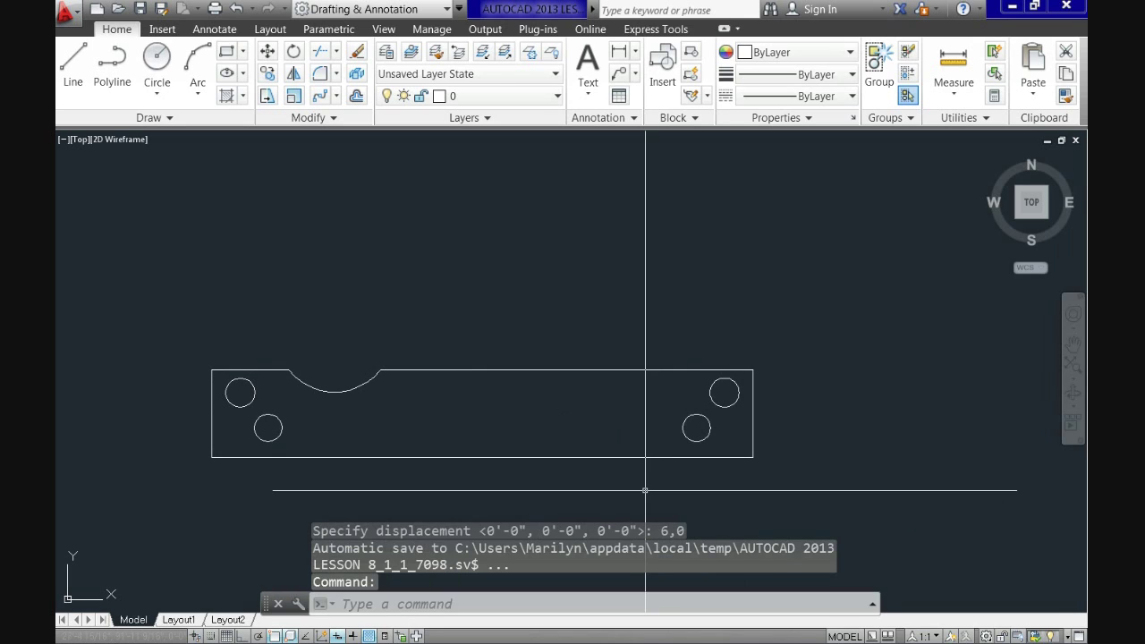
middle_drag(486, 447, 415, 368)
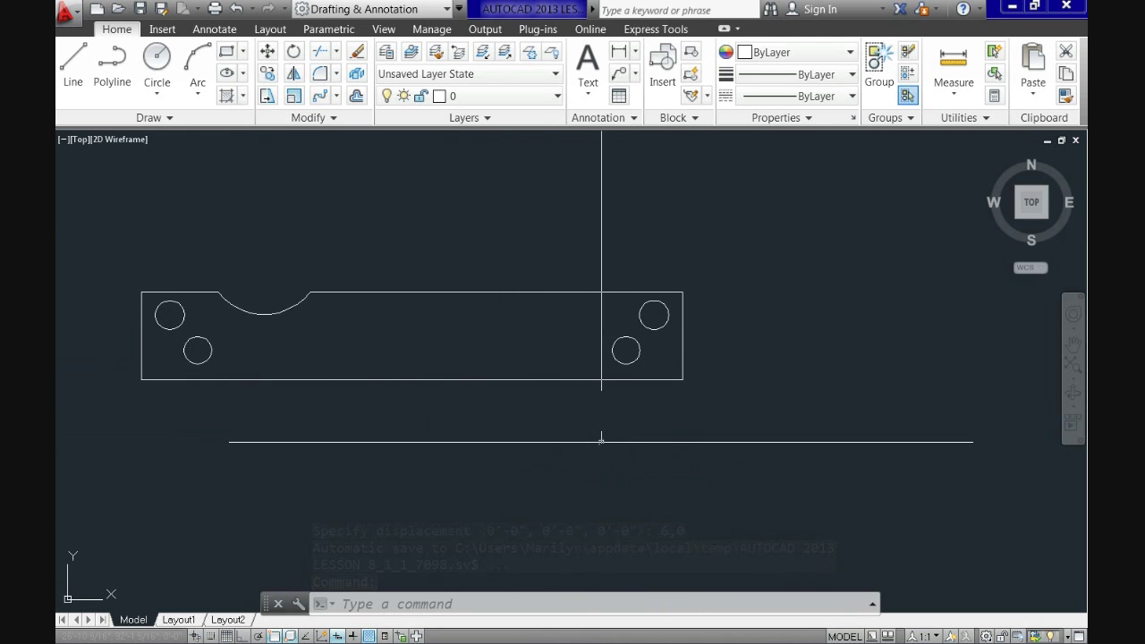
Undo the recent view changes and the 6-inch stretch of the plate.
scroll(589, 447, down, 2)
scroll(474, 447, up, 3)
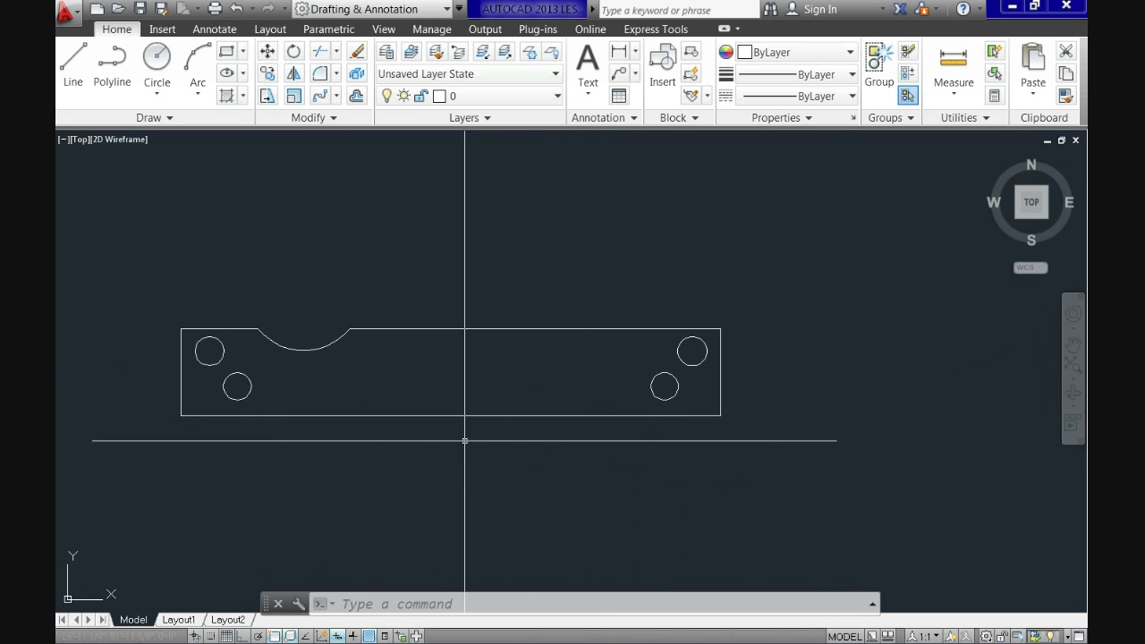
mouse_move(462, 439)
middle_down()
mouse_move(504, 450)
mouse_move(528, 434)
middle_up()
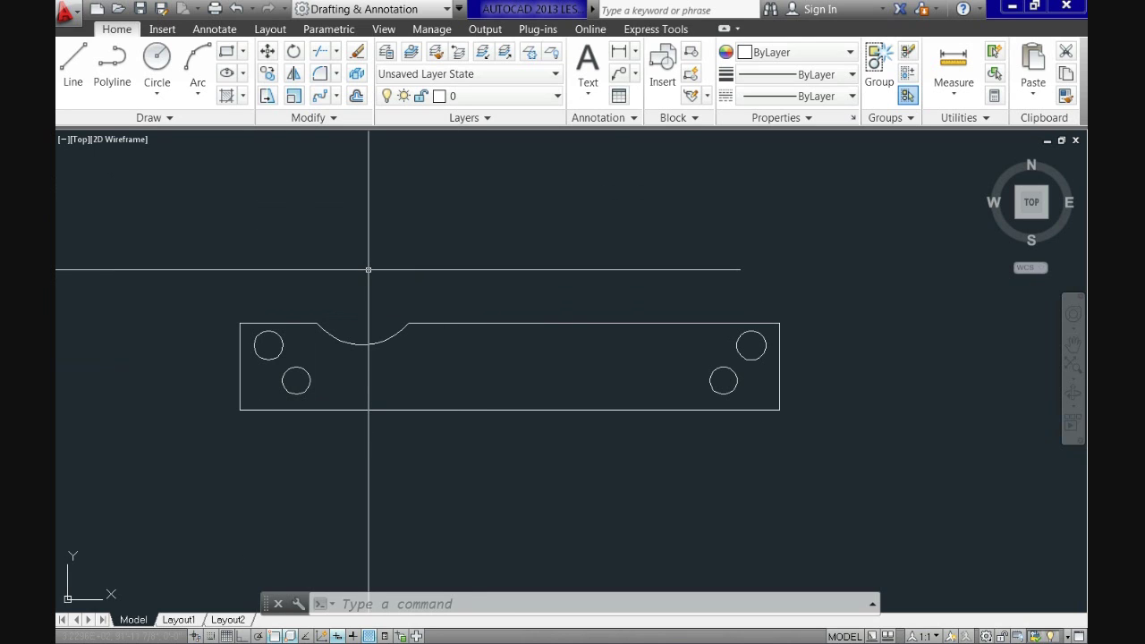
key(Return)
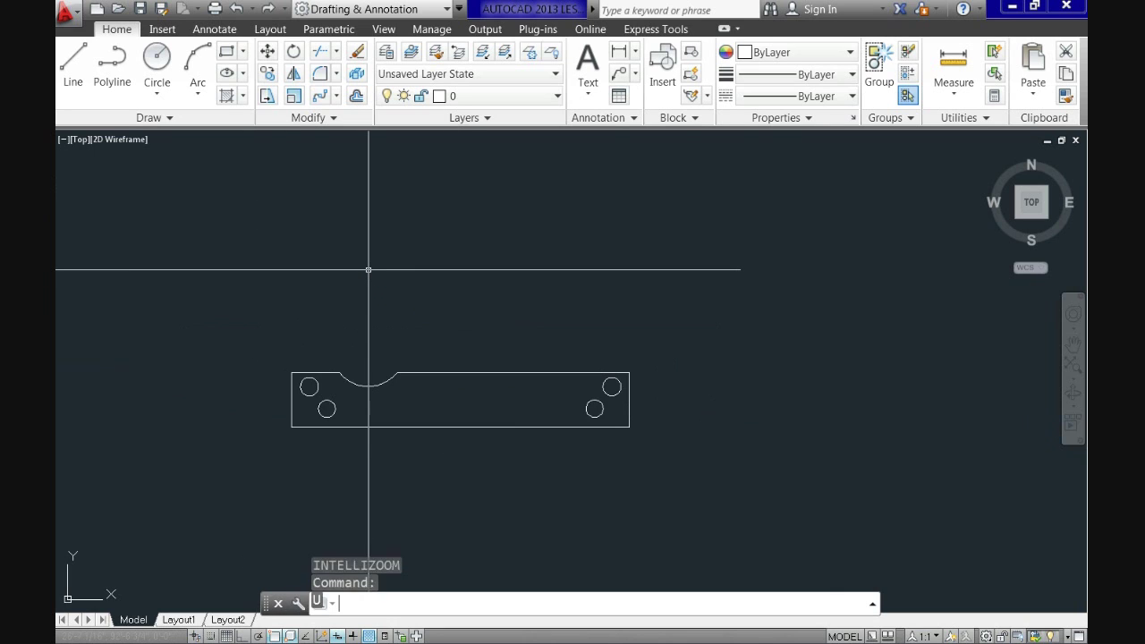
key(Return)
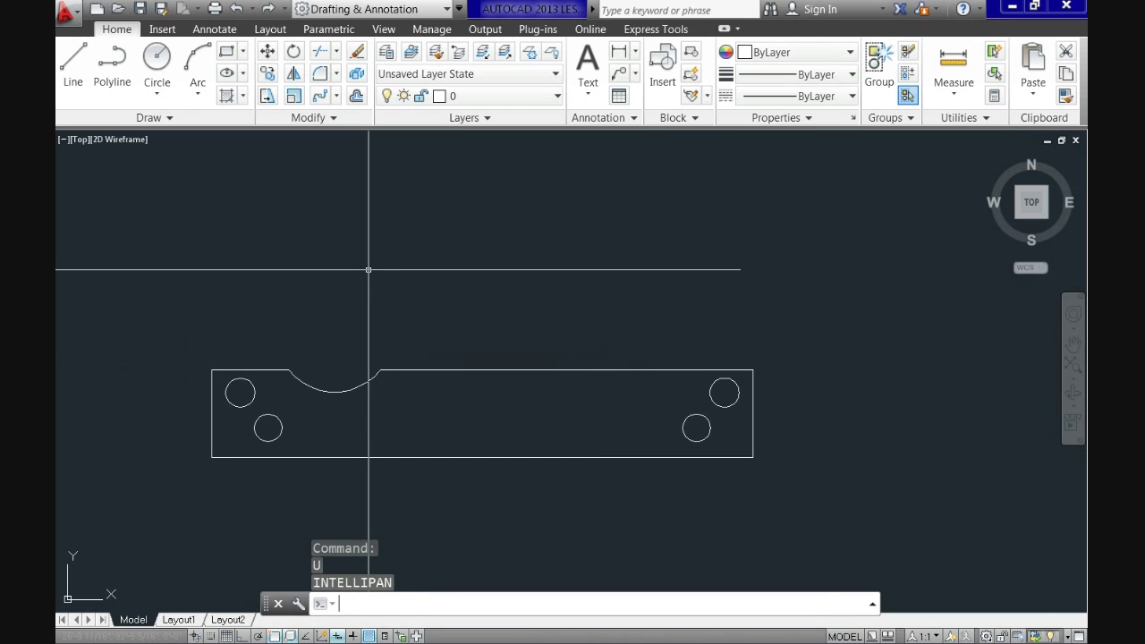
key(Return)
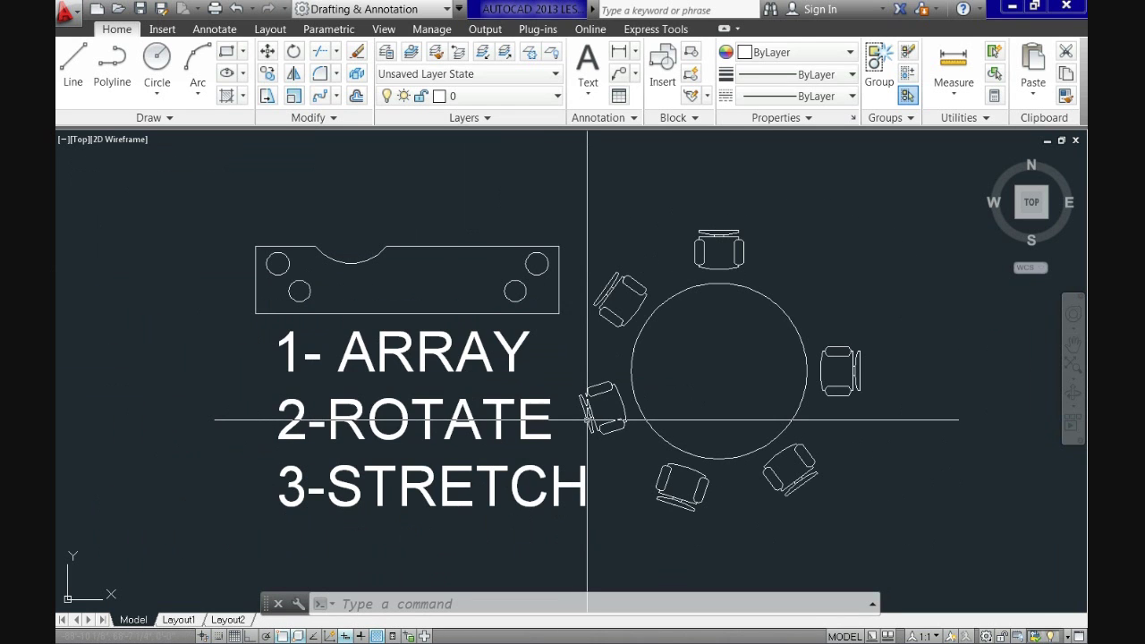
Frame the title list (1- Array, 2-Rotate, 3-Stretch) together with the chair-ringed table.
middle_drag(587, 420, 522, 413)
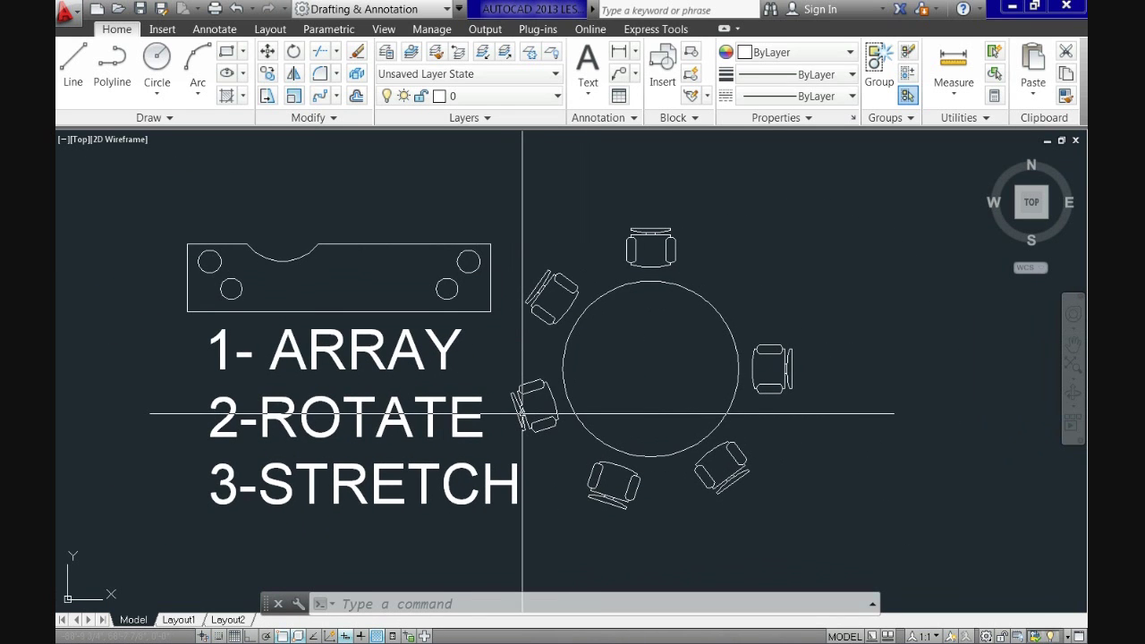
scroll(522, 413, up, 2)
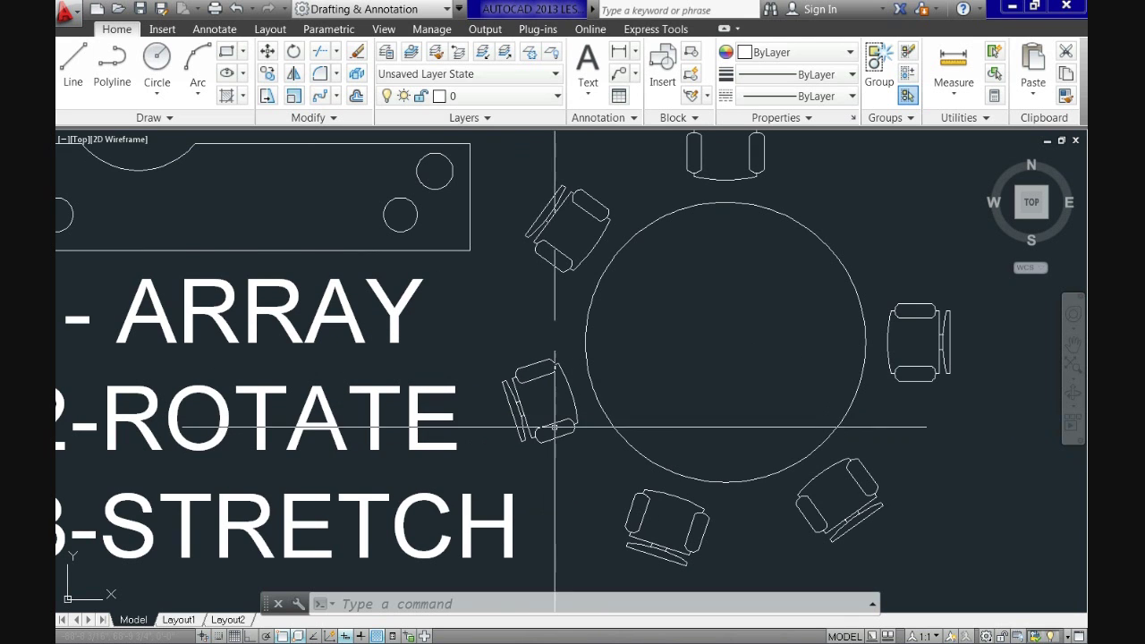
scroll(554, 428, down, 2)
scroll(555, 426, up, 2)
middle_drag(556, 425, 644, 455)
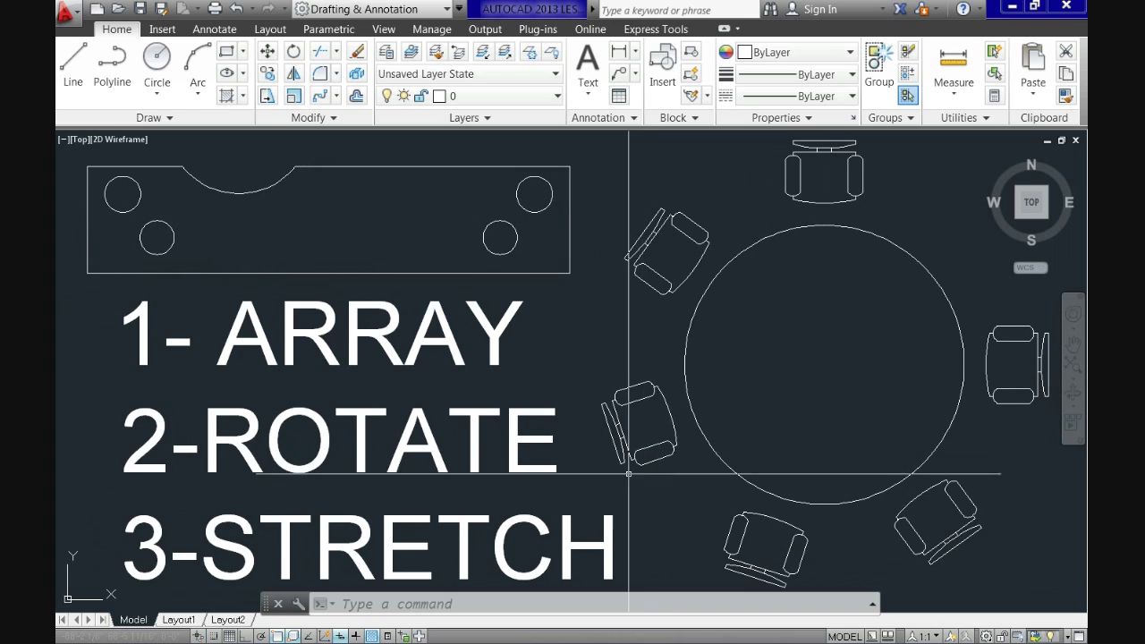